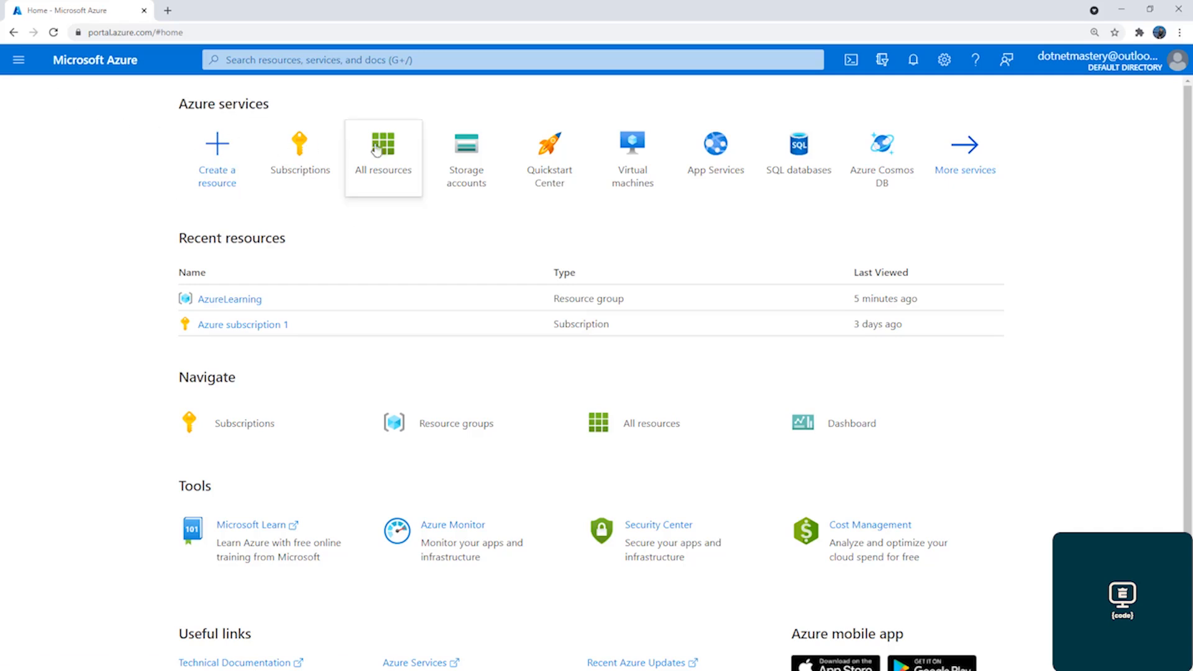
Search the portal for "stor", open the Storage accounts service and start creating a storage account
mouse_move(462, 167)
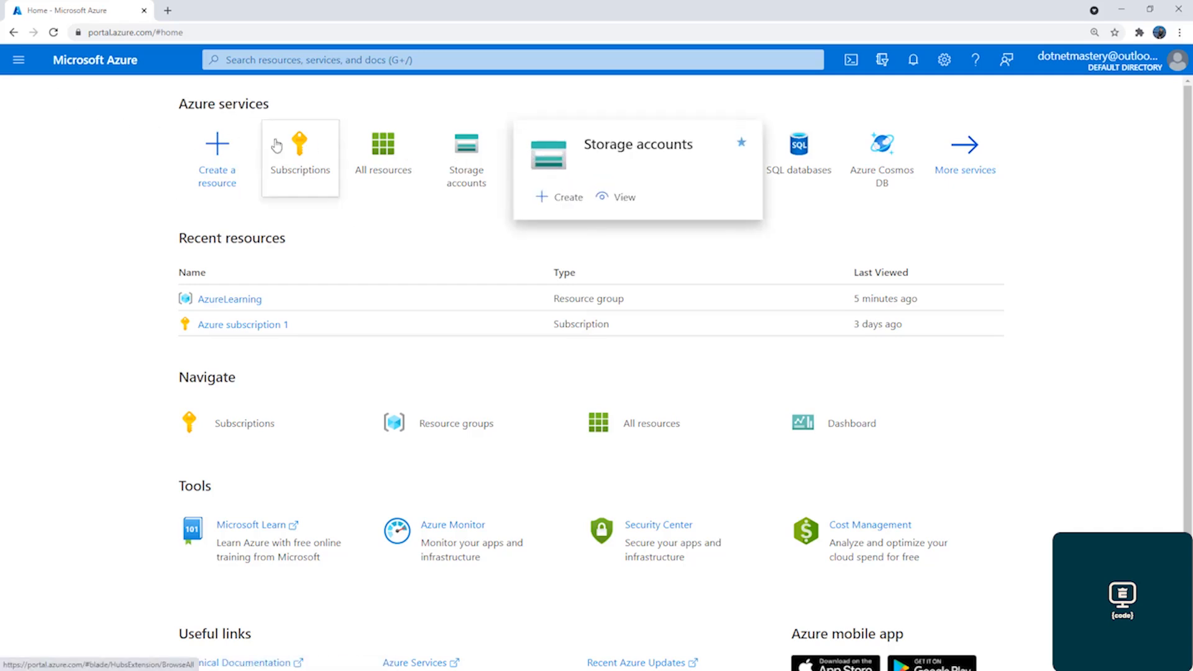
left_click(21, 63)
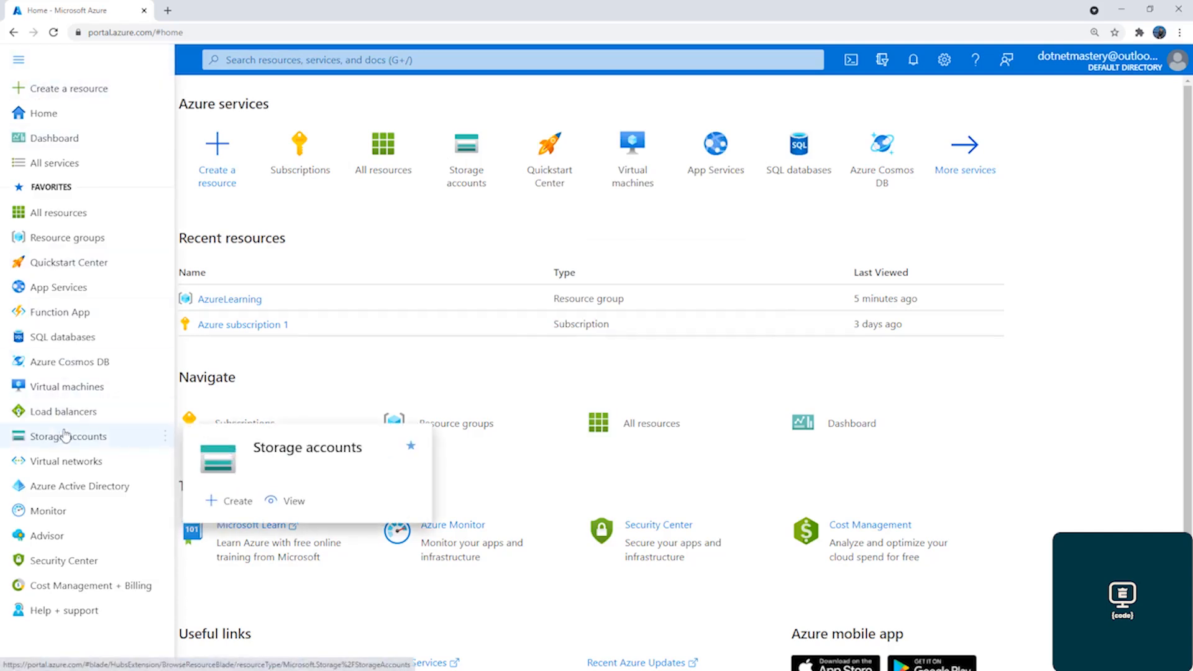
left_click(245, 59)
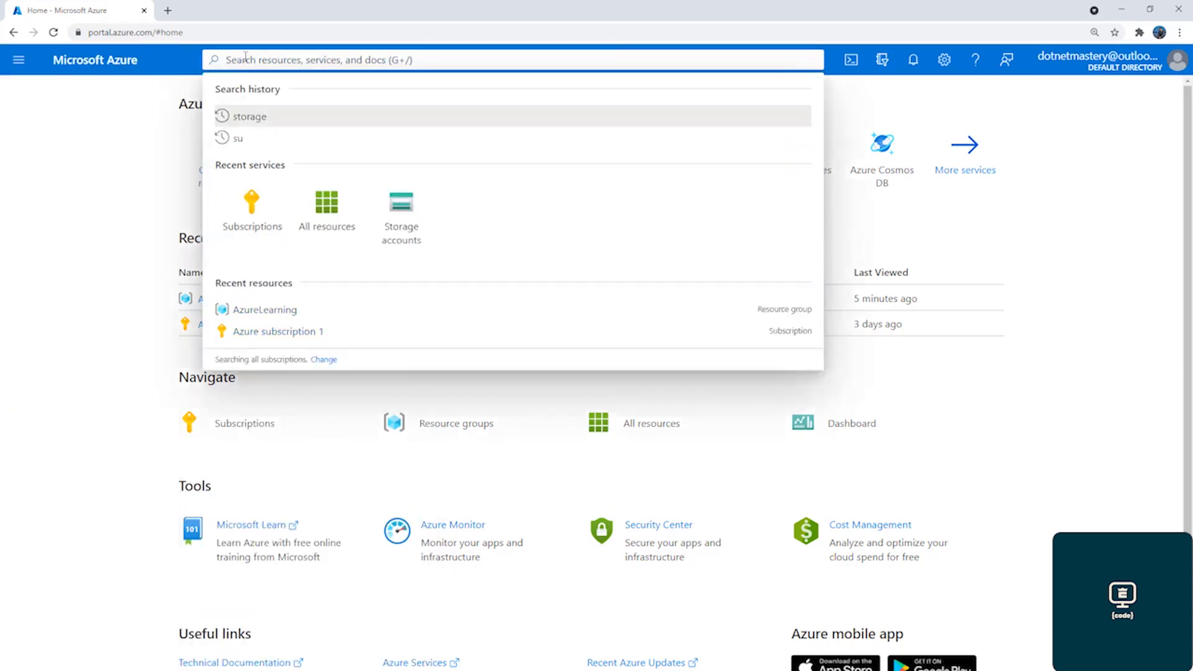
type("stor")
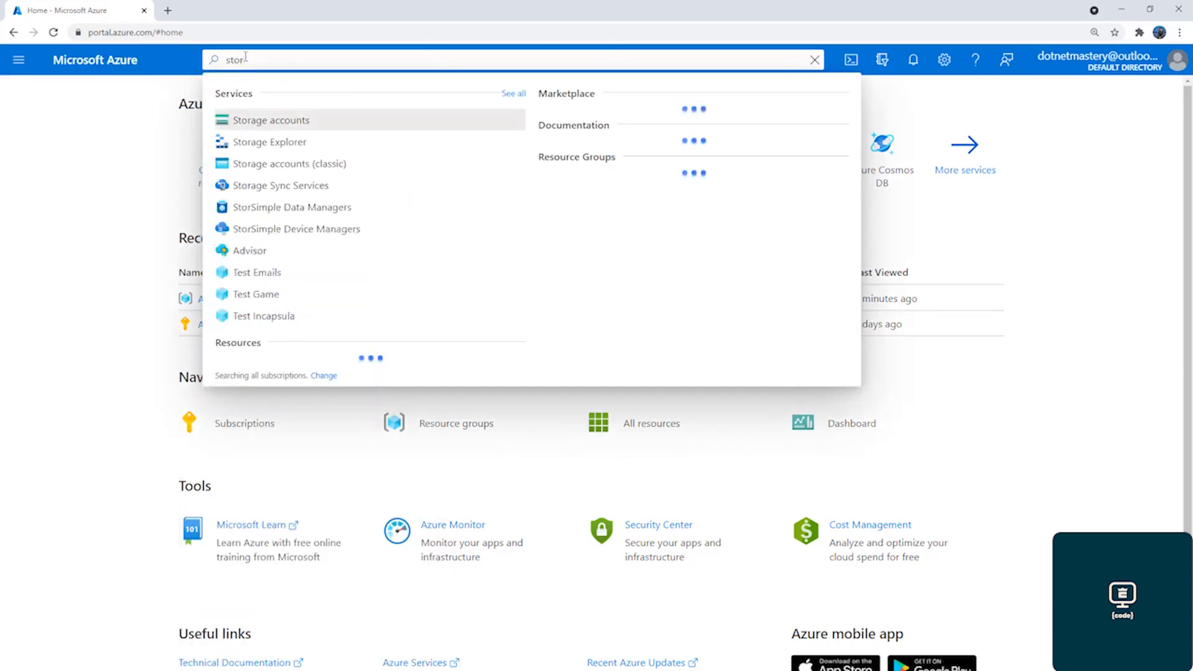
left_click(291, 126)
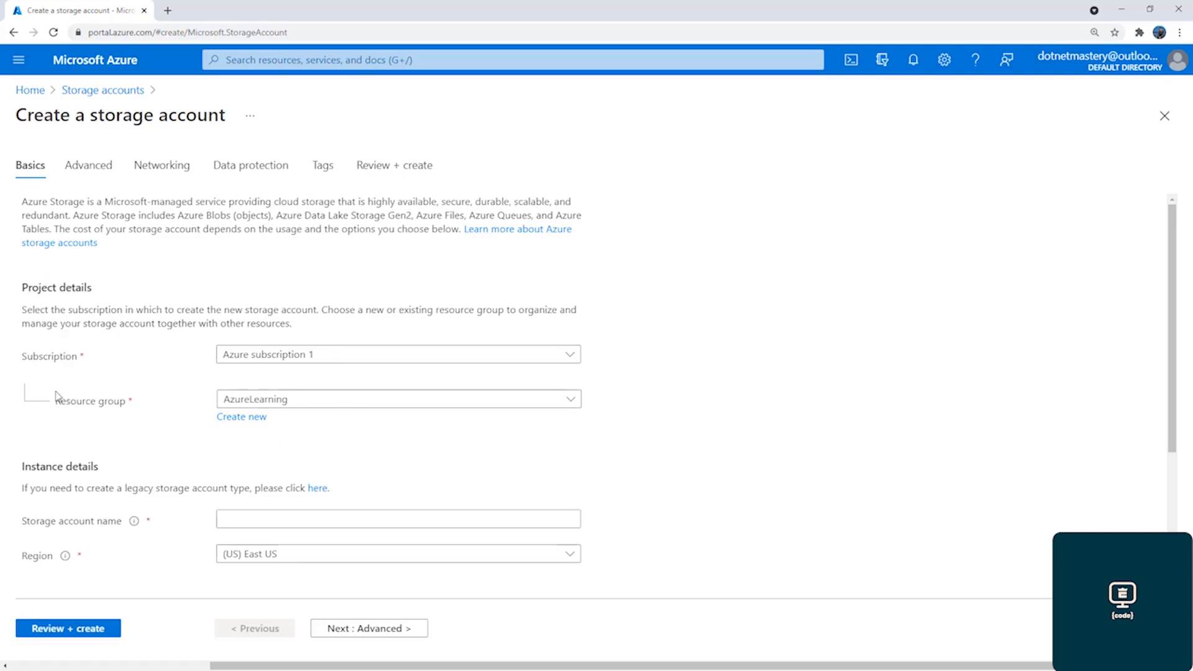
Keep AzureLearning as the resource group and name the storage account azuredotnetmastery
left_click(249, 417)
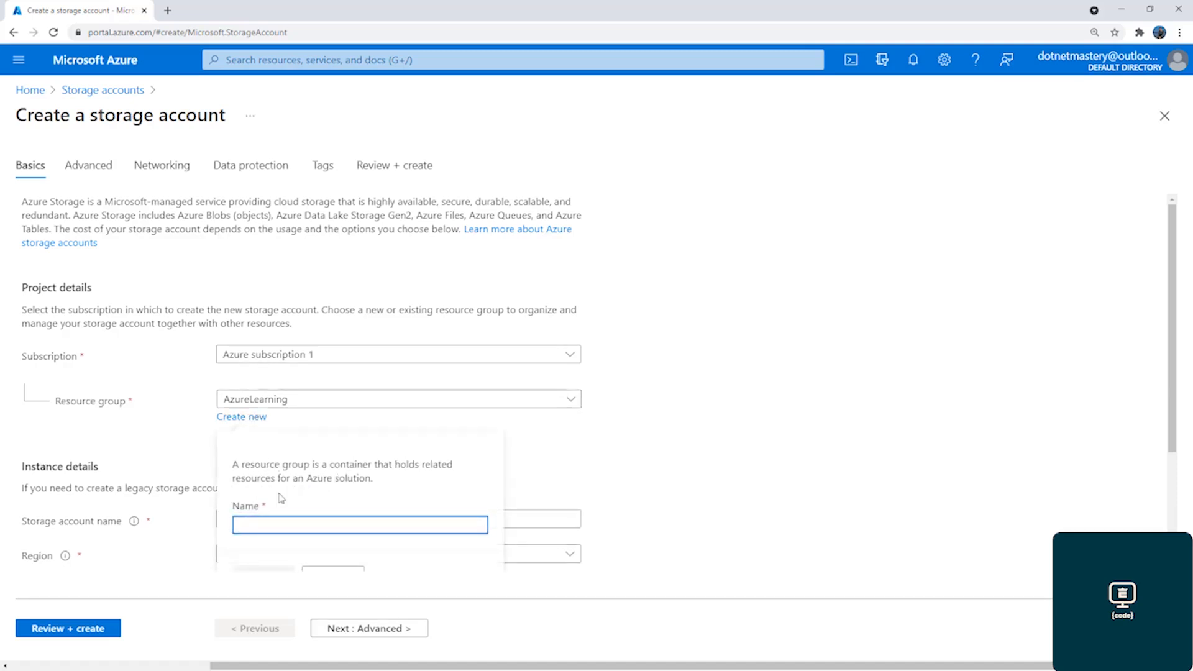
left_click(555, 446)
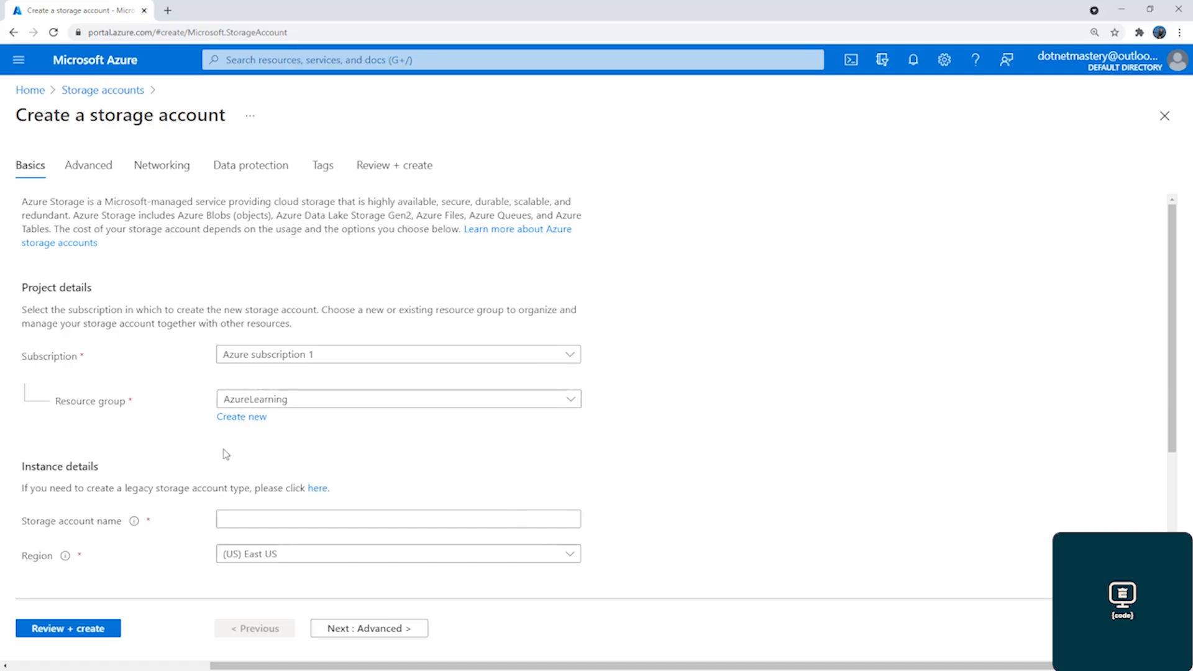
scroll(226, 455, "down", 3)
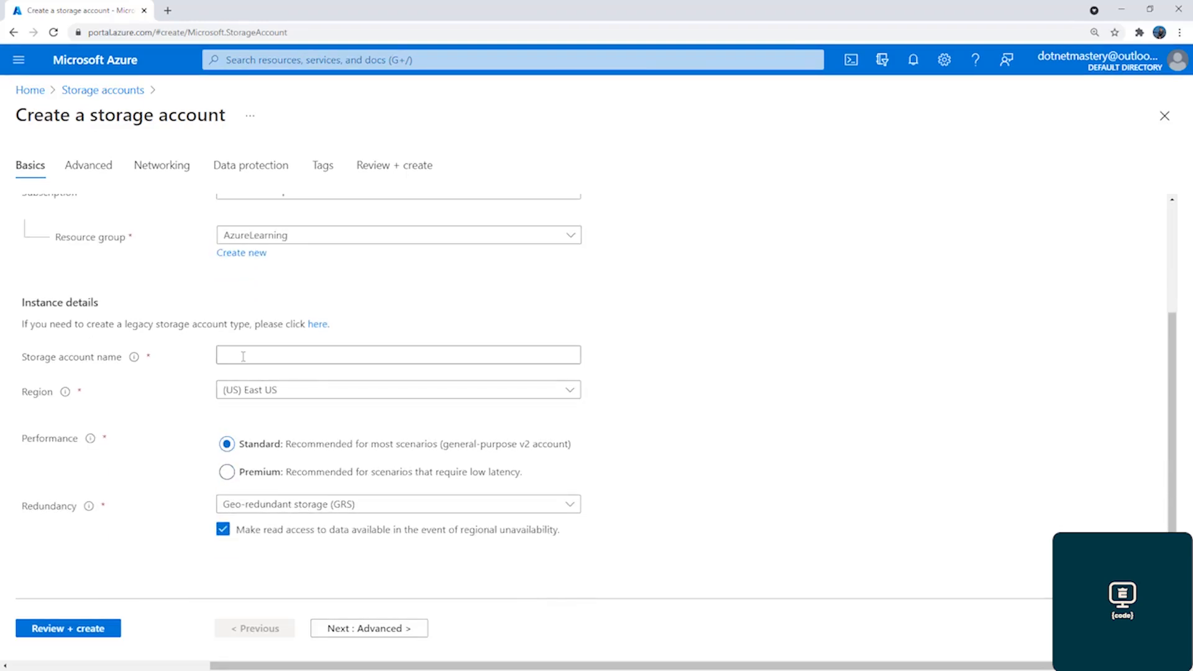
left_click(243, 356)
type("azuredotnetmastery")
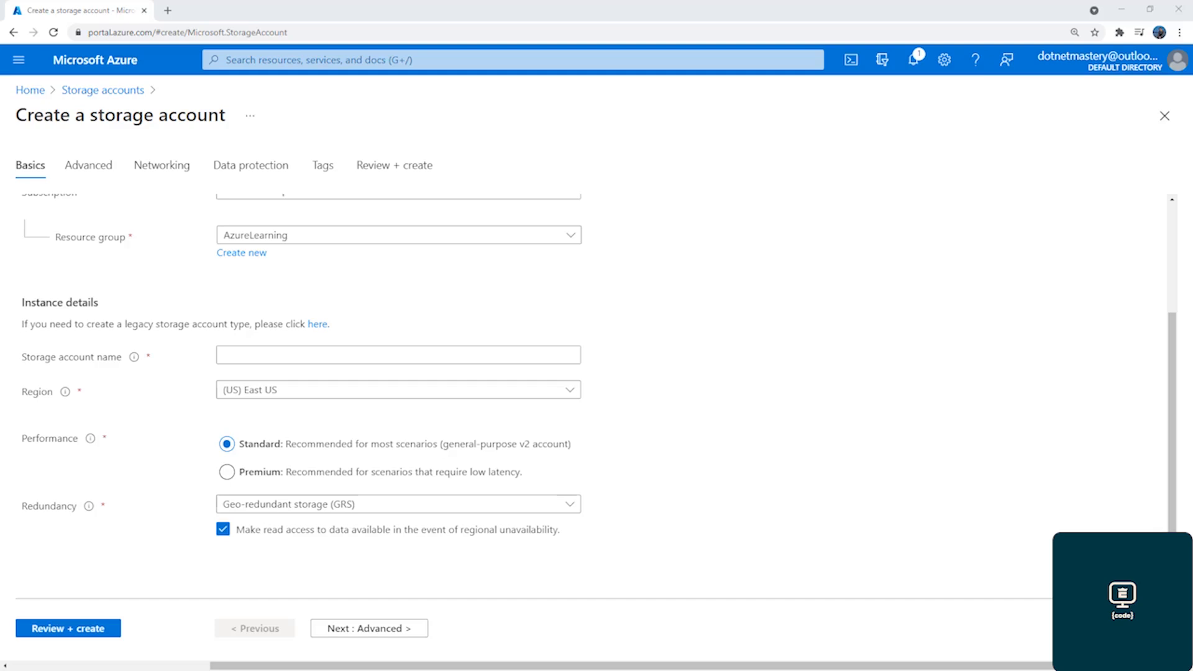
Set the storage account's redundancy to Locally-redundant storage (LRS)
mouse_move(90, 506)
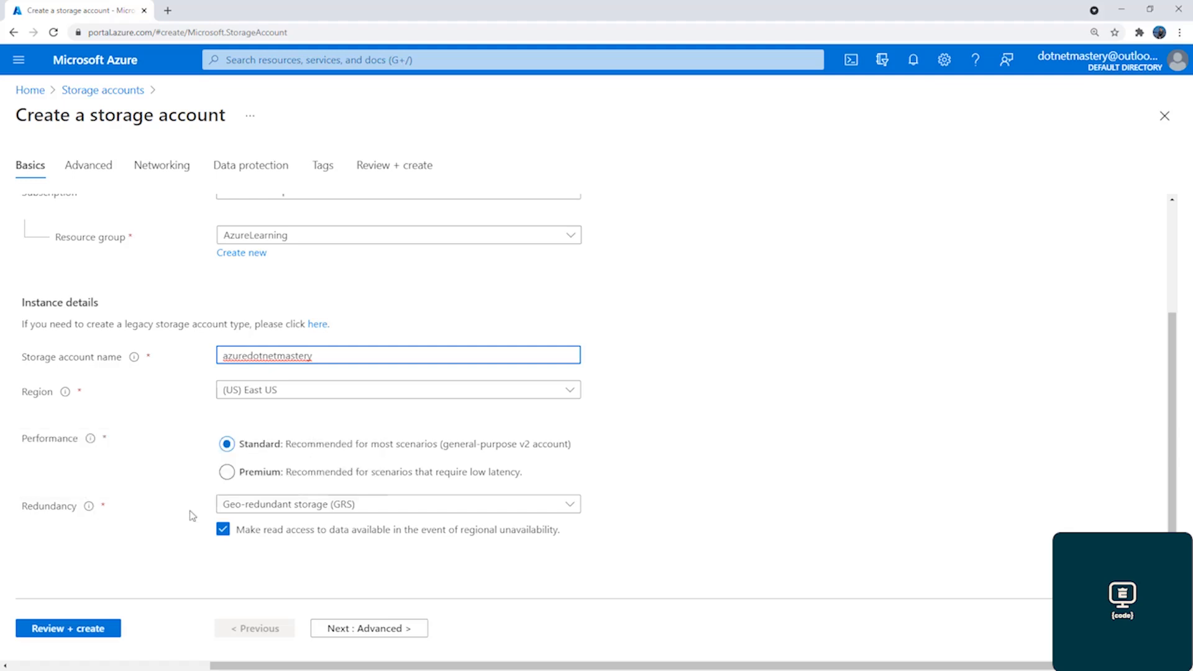
left_click(251, 504)
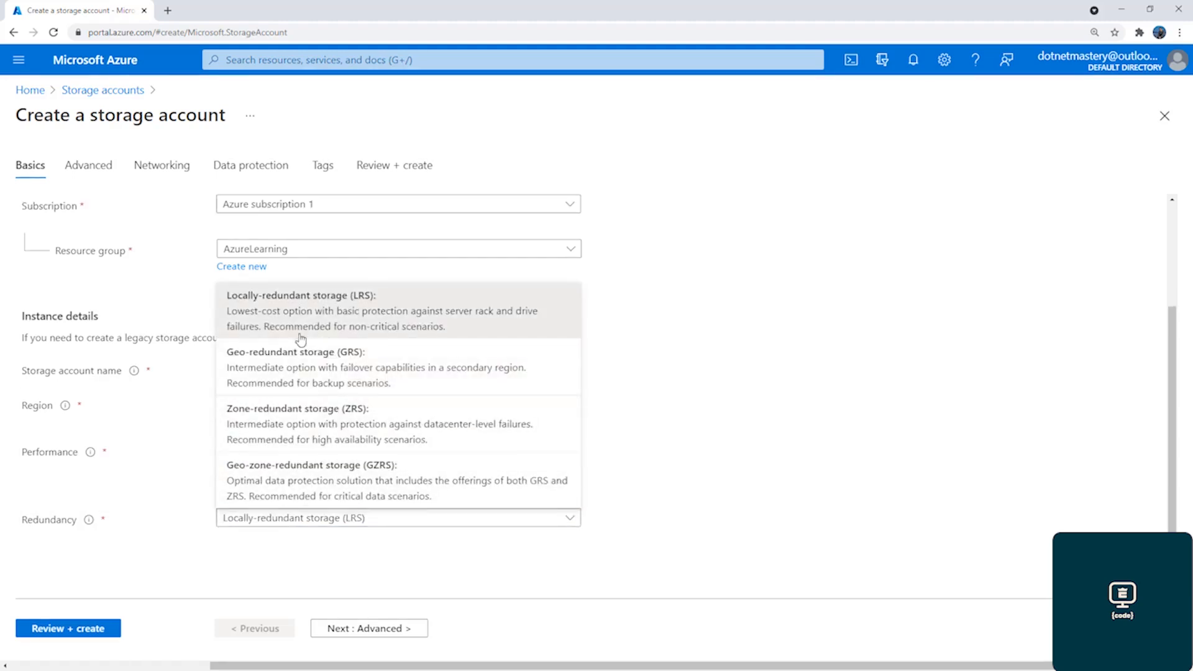
left_click(257, 558)
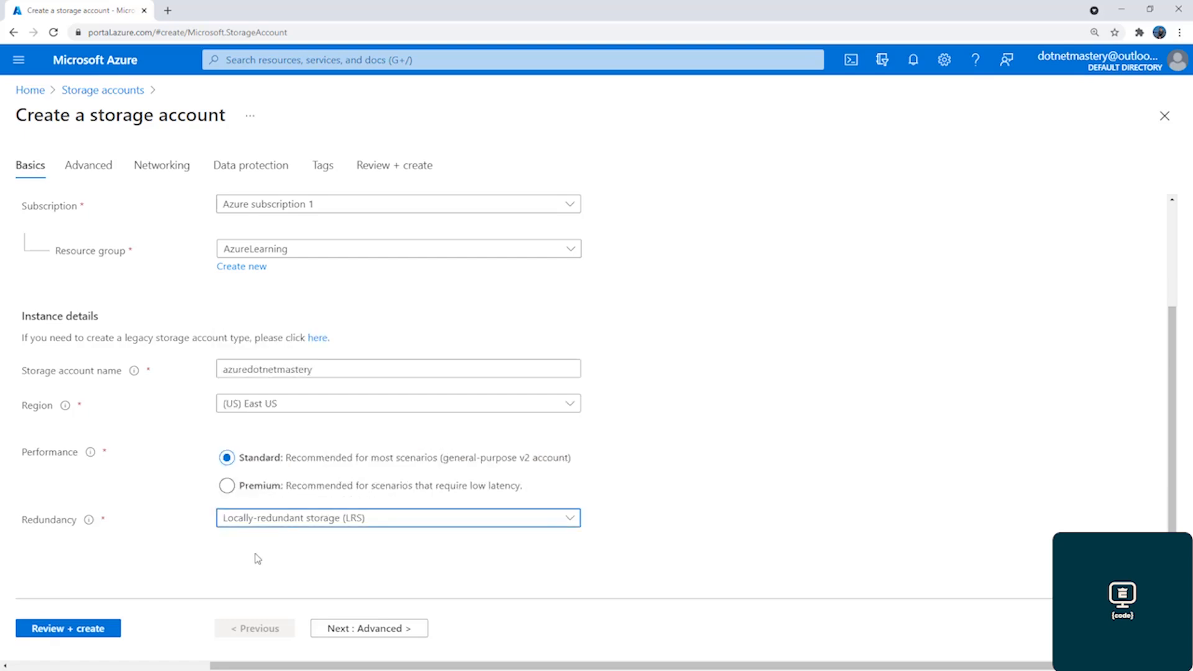
Check the advanced, networking, data protection and tag settings without changing them, and create the storage account
left_click(91, 175)
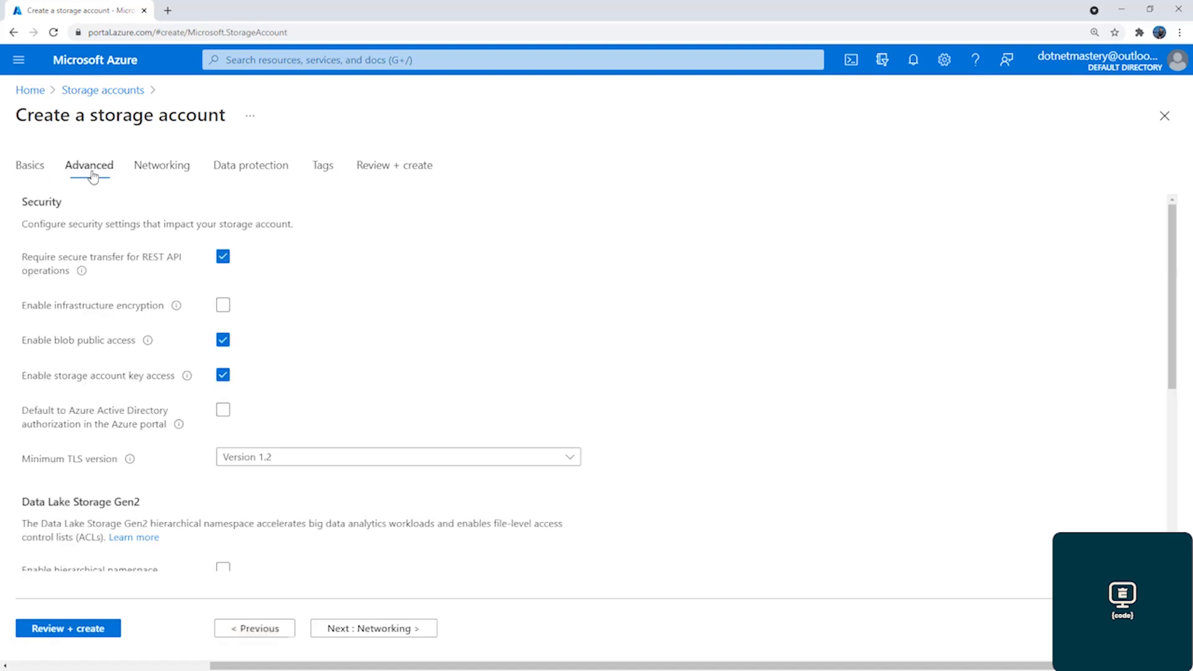
left_click(172, 176)
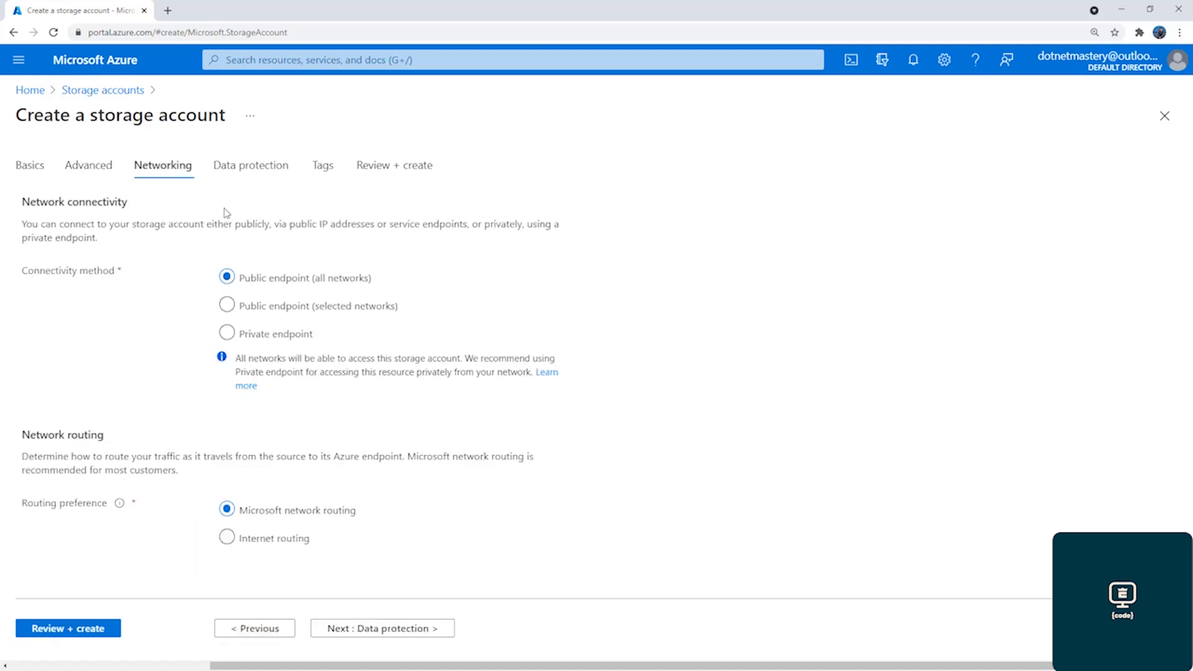
left_click(234, 176)
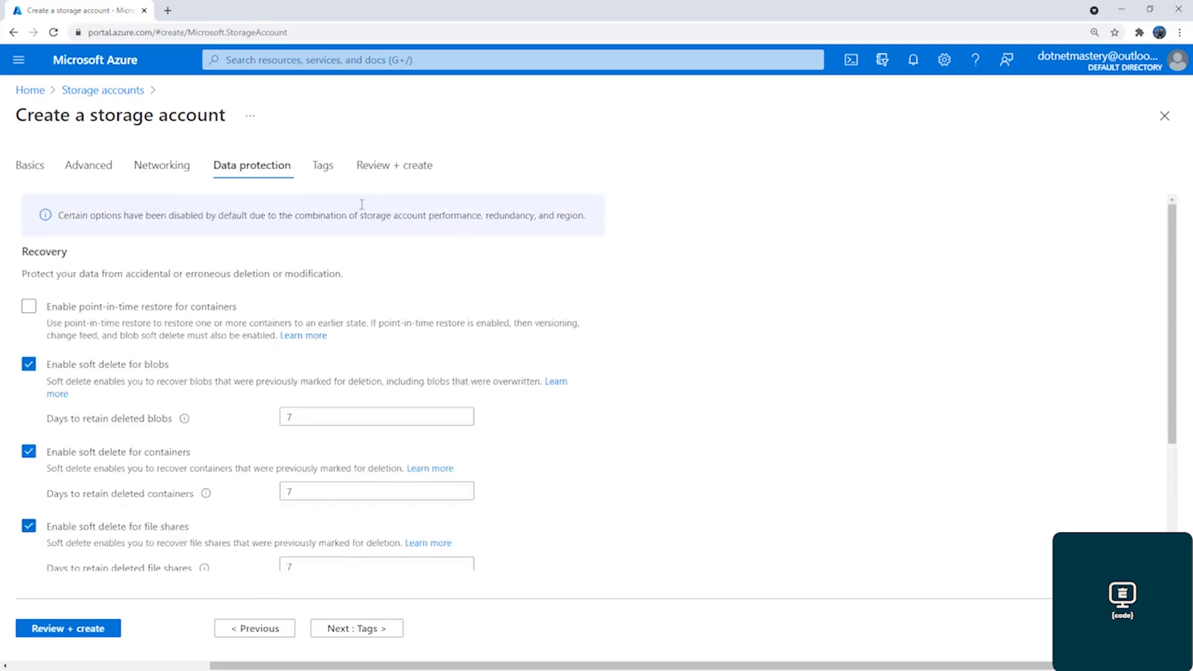
left_click(325, 178)
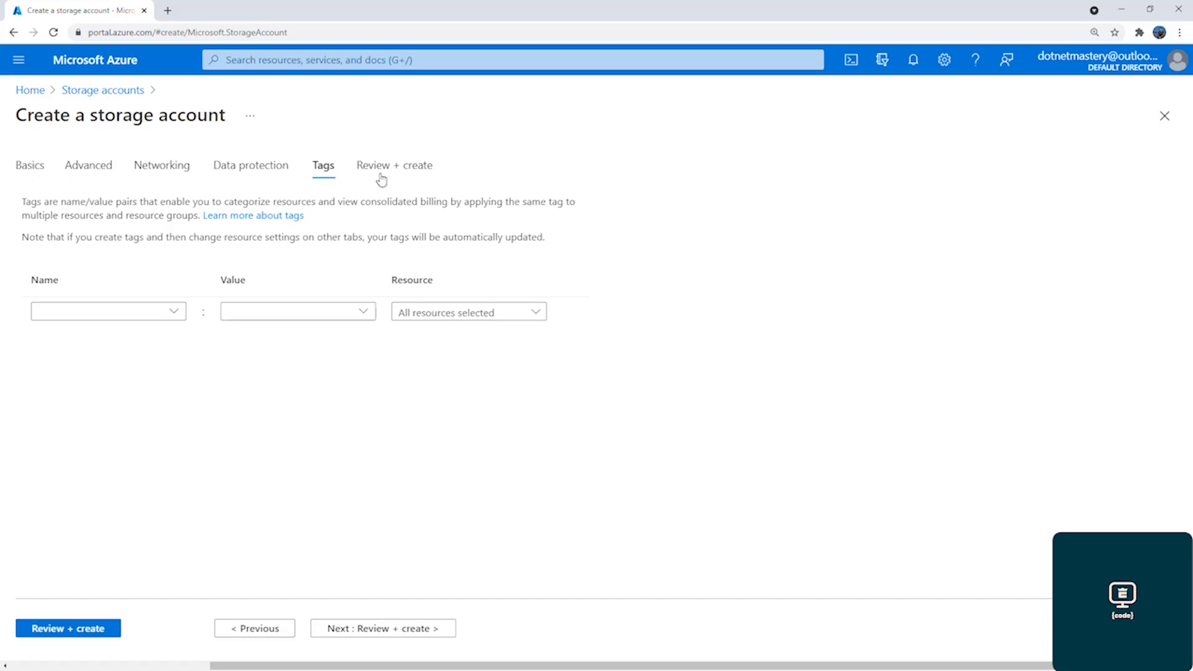
left_click(398, 173)
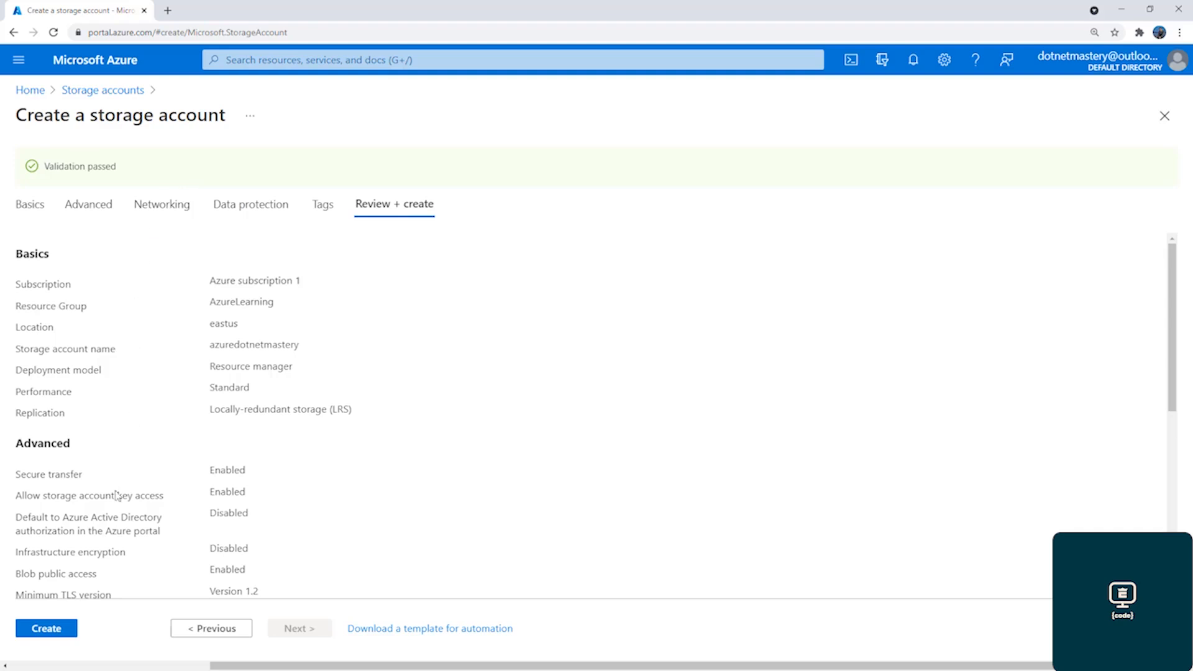
left_click(60, 631)
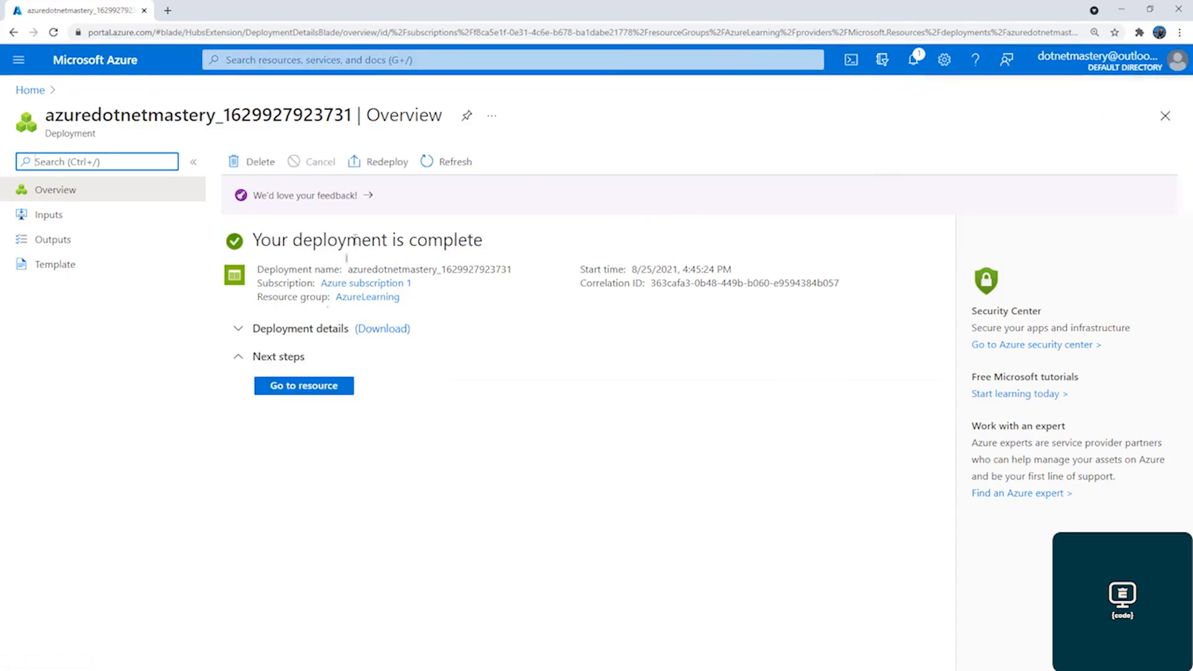
Open the azuredotnetmastery storage account and show its list of blob containers
left_click(303, 386)
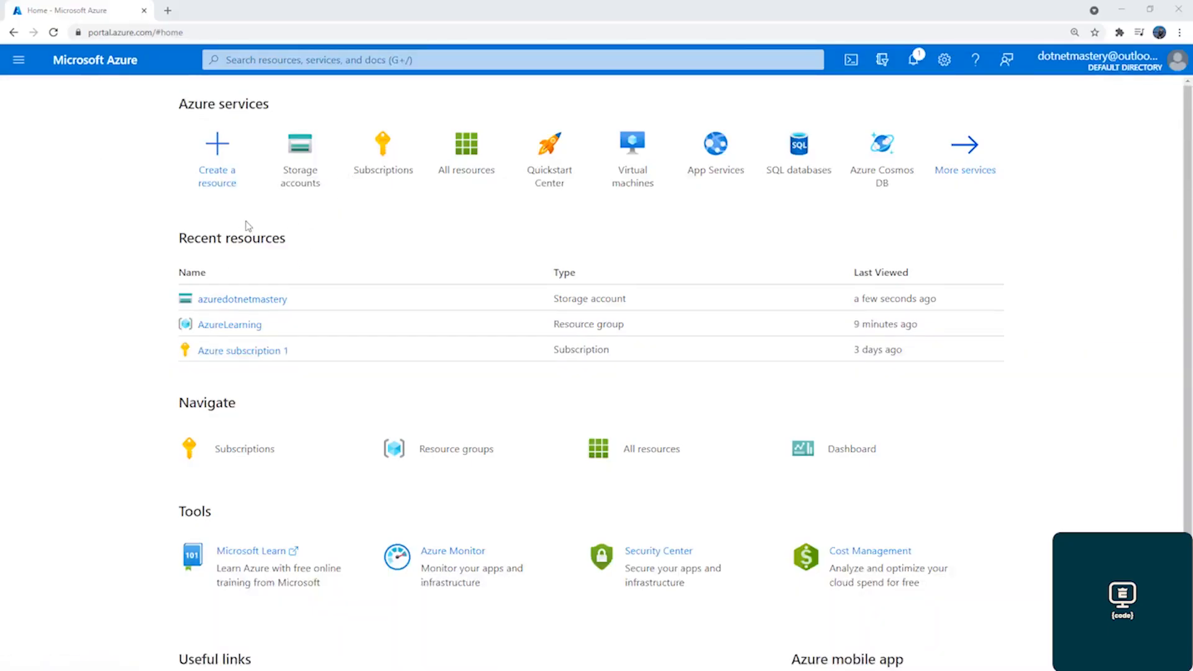
left_click(241, 300)
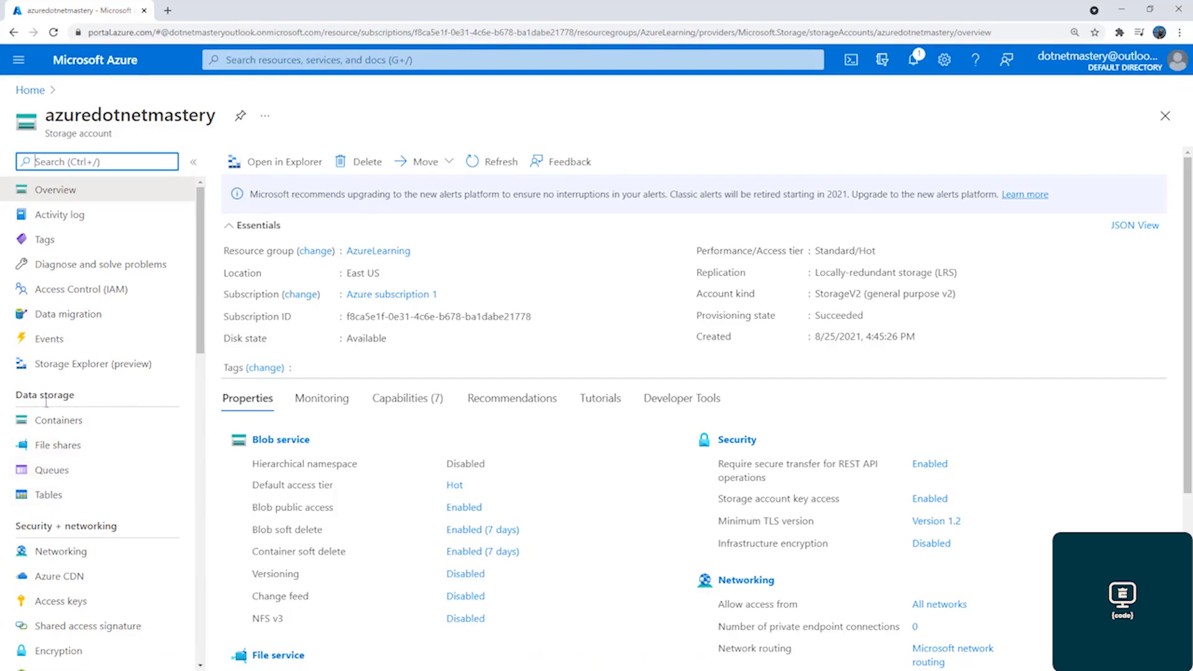
left_click(54, 424)
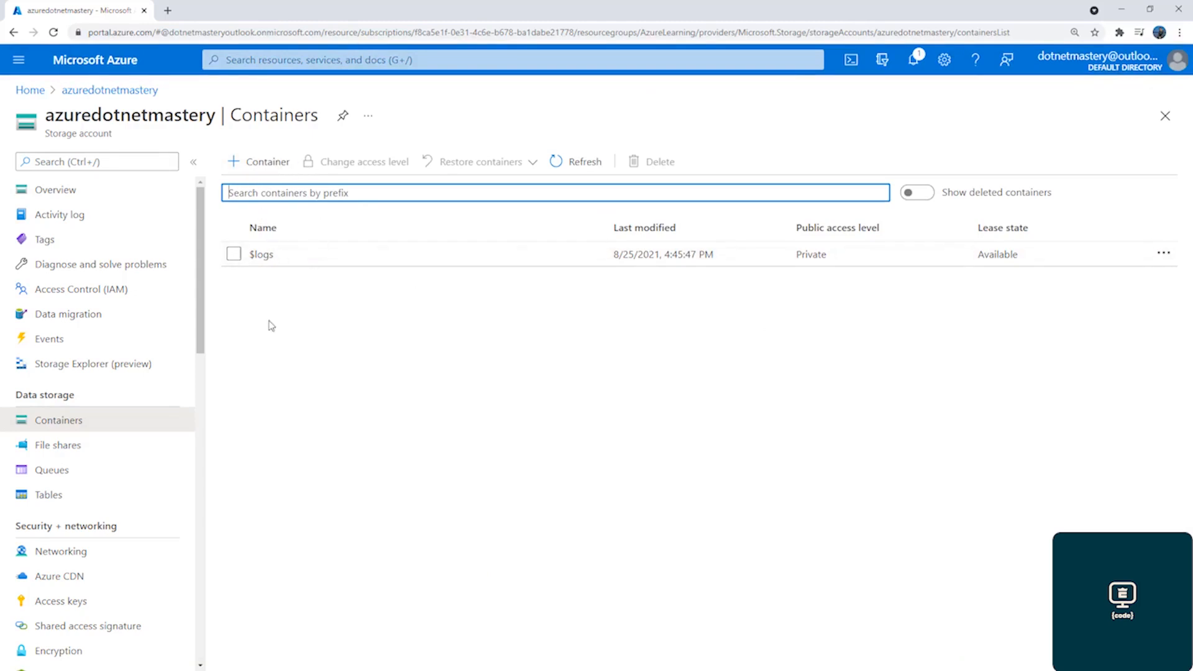
left_click(71, 193)
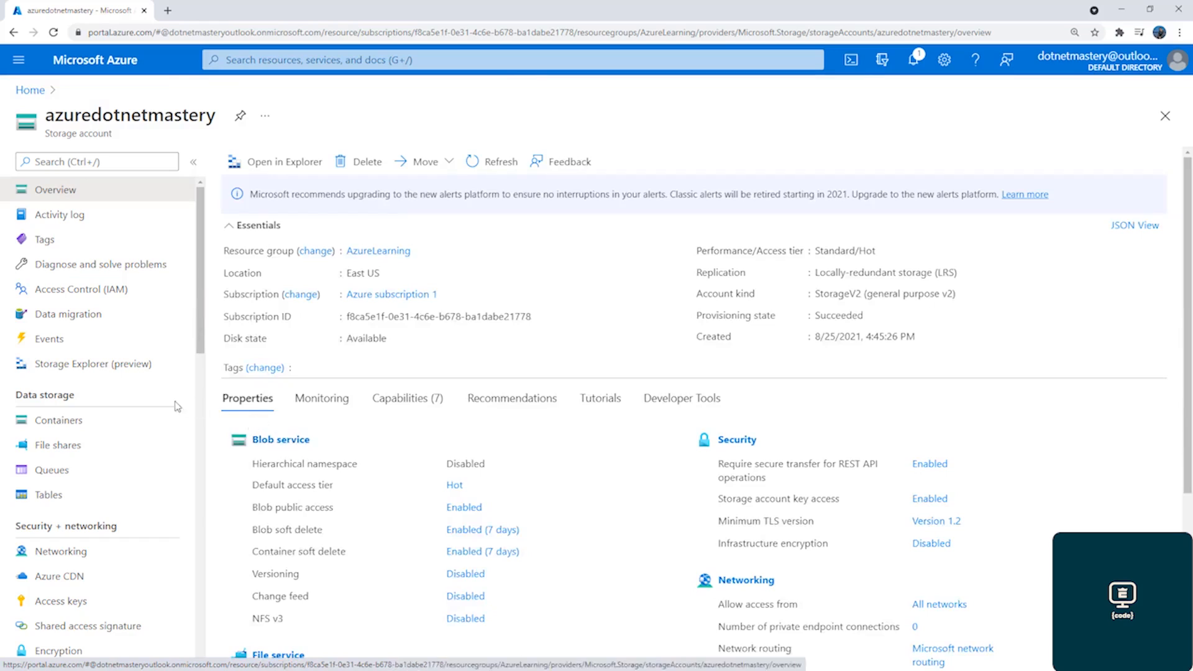
left_click(277, 441)
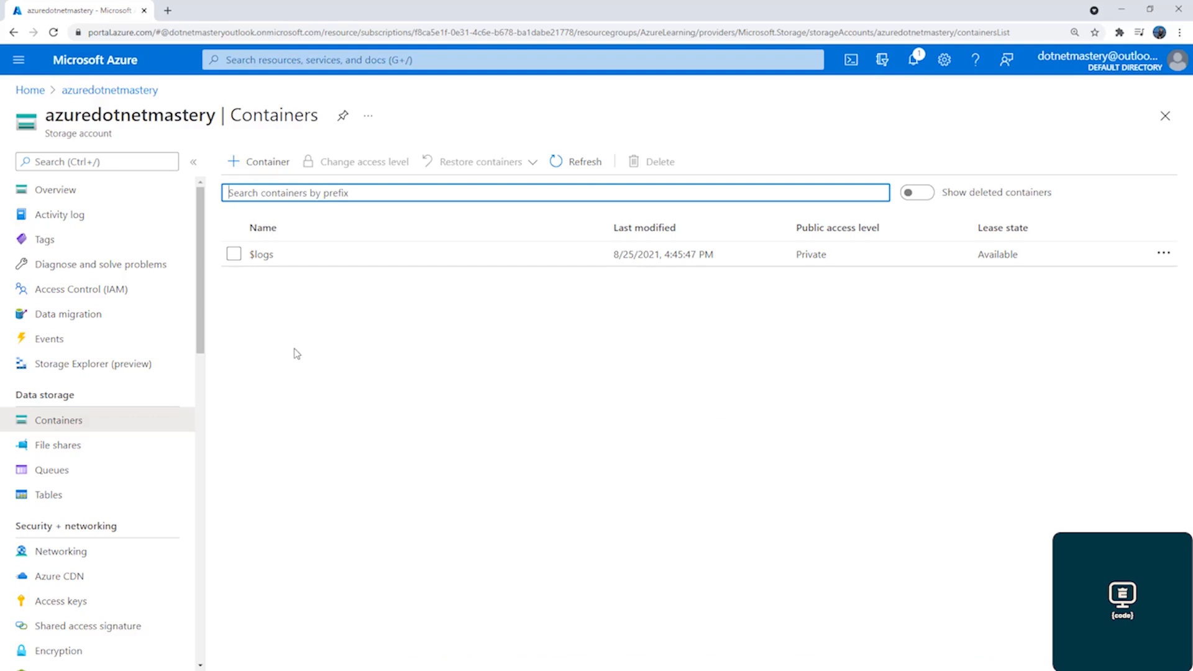
Create a blob container named dotnetmastery-images with the Private (no anonymous access) level
left_click(273, 163)
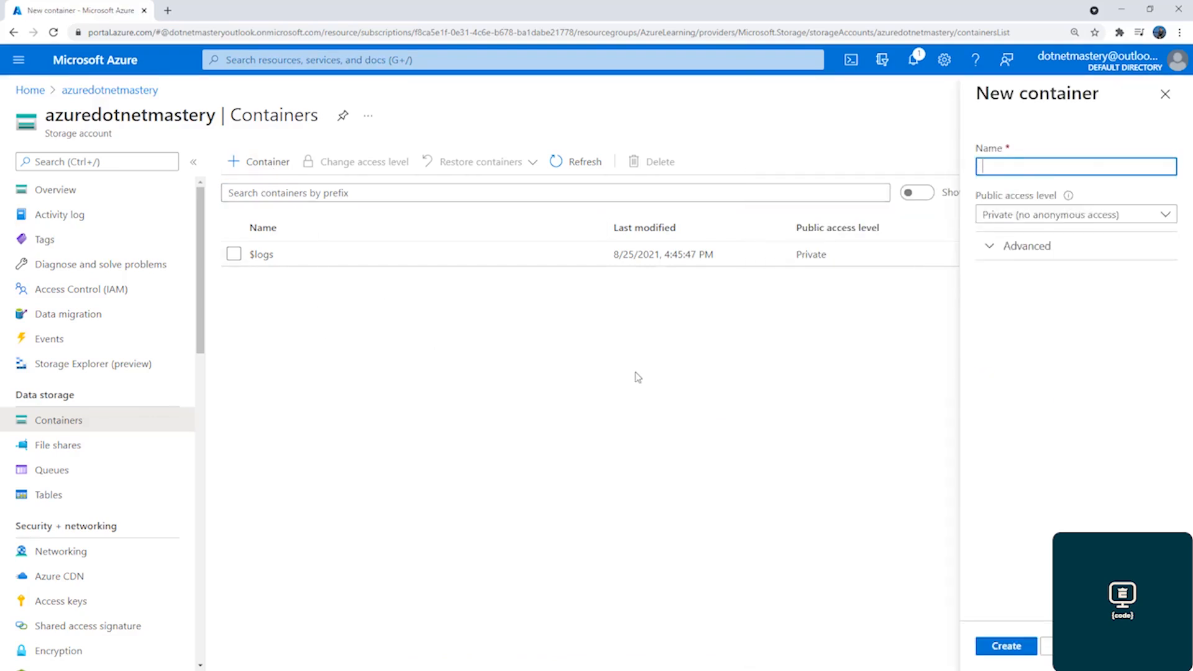
type("dotnetmastery-images")
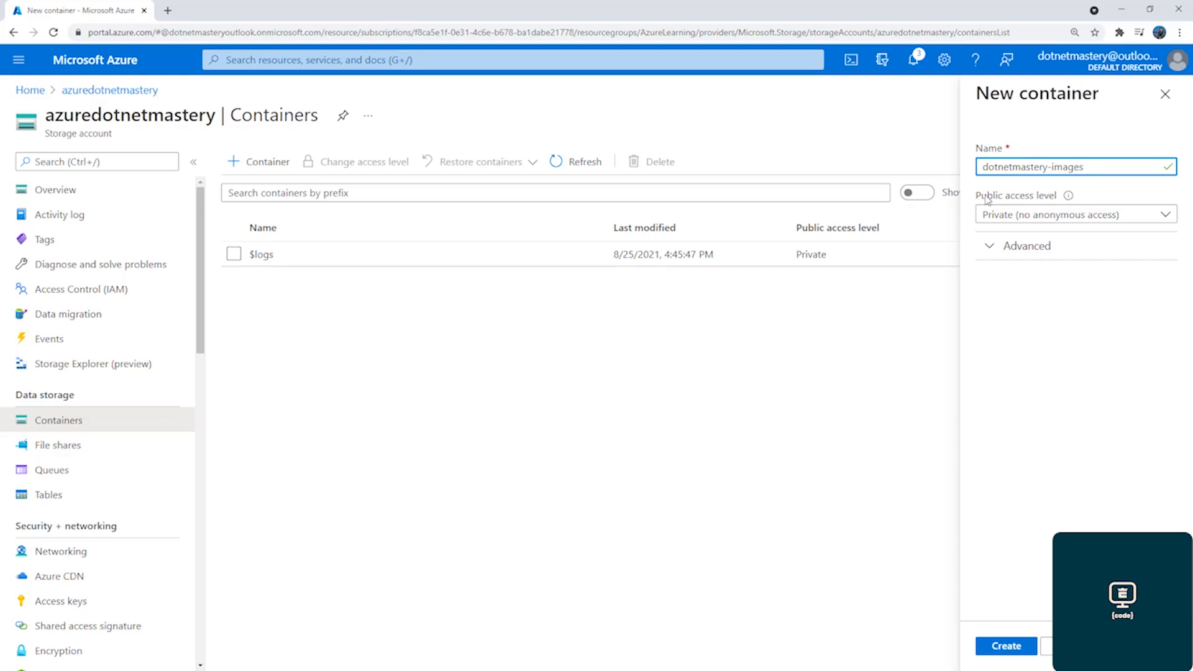
left_click(1039, 223)
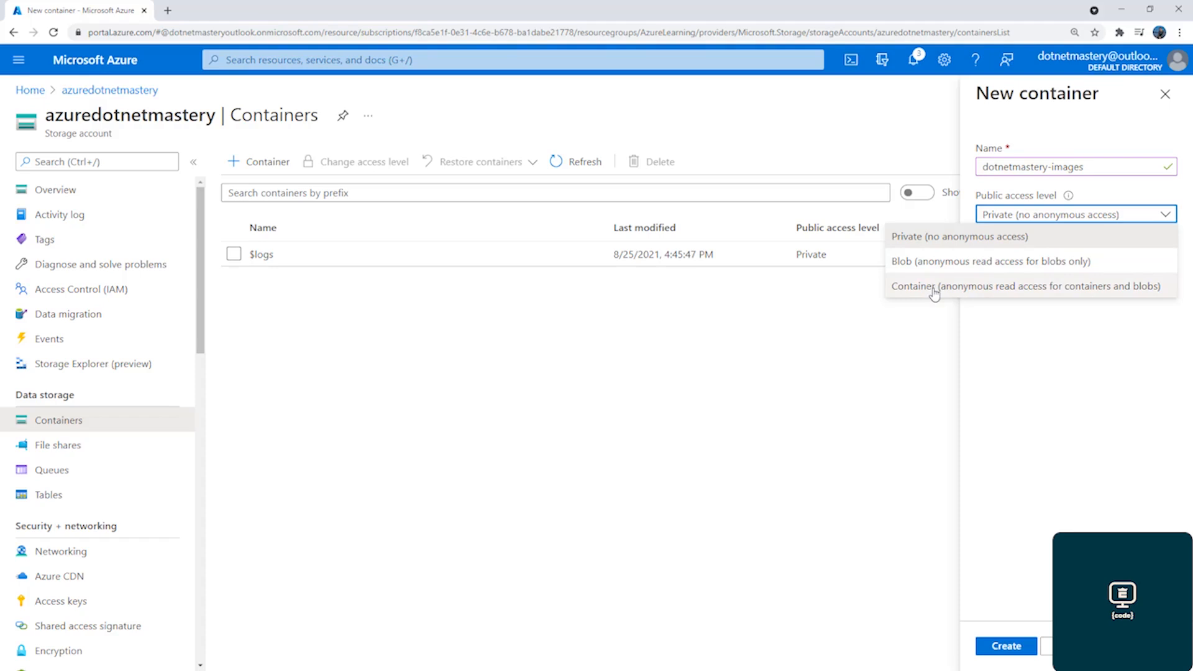
left_click(957, 237)
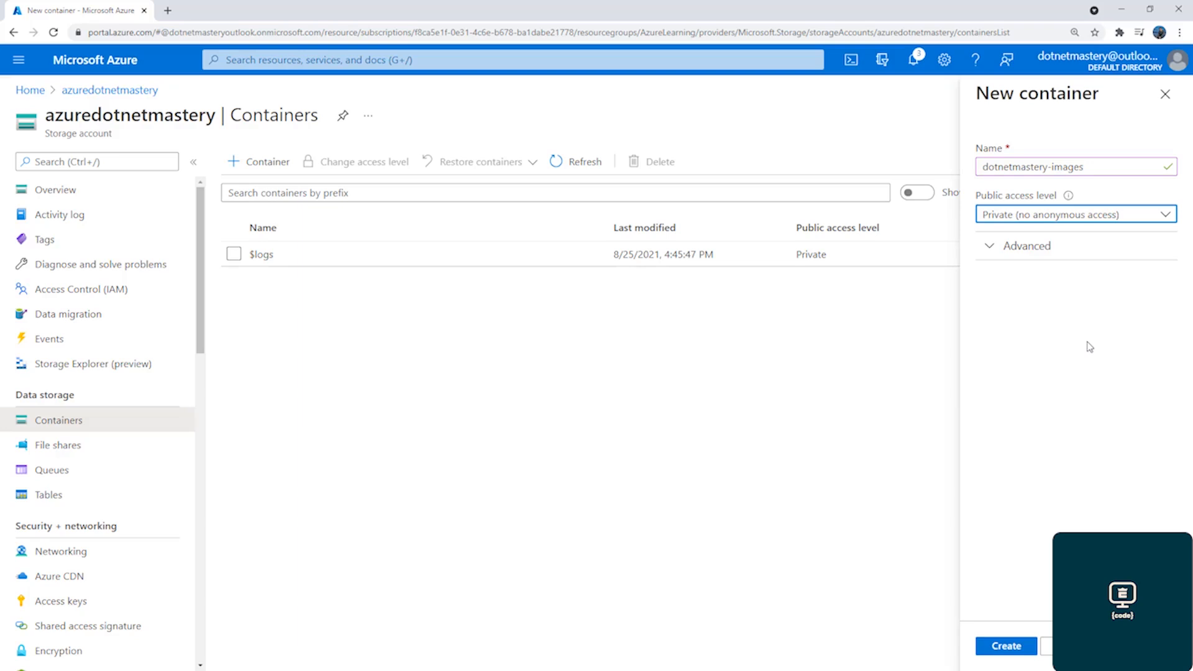
left_click(1012, 649)
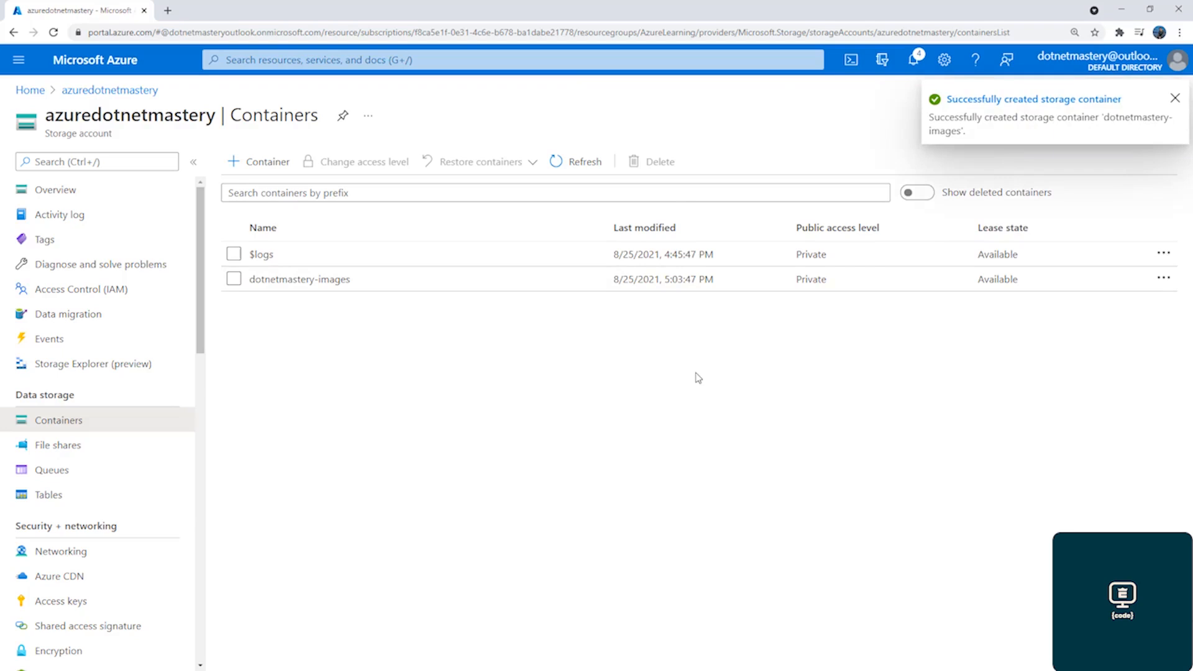
Upload image1_tequila.jpg from the 9 Azure .NET Developer > Snippets > Images folder to the dotnetmastery-images container
left_click(324, 283)
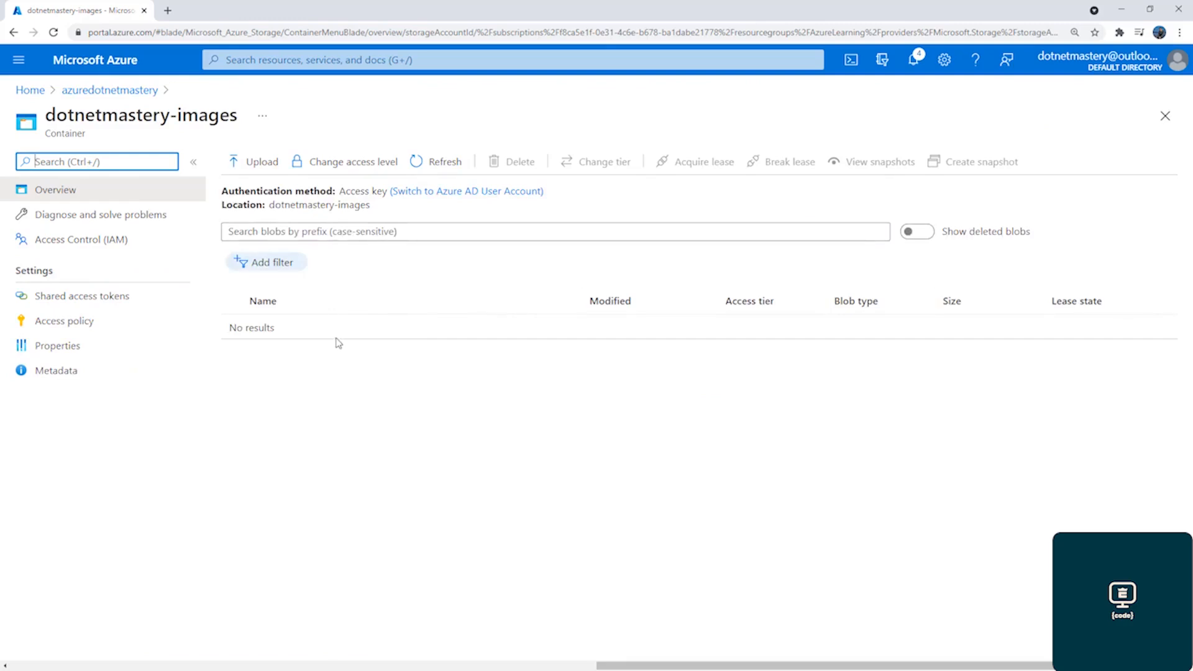
left_click(261, 163)
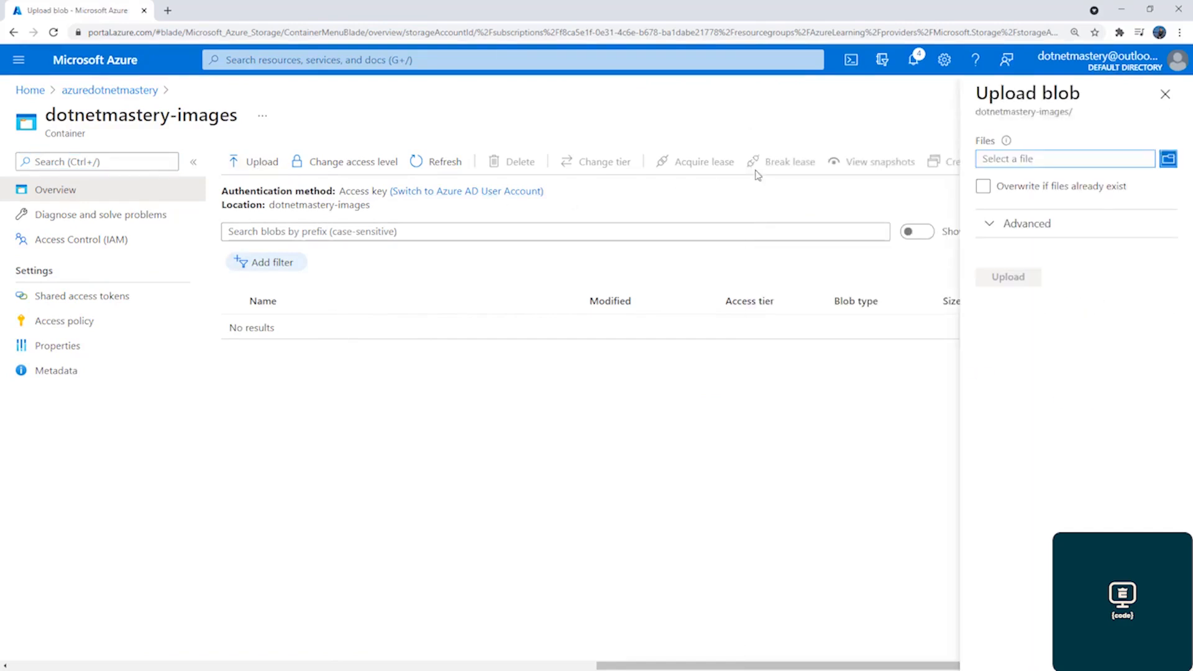
left_click(1168, 158)
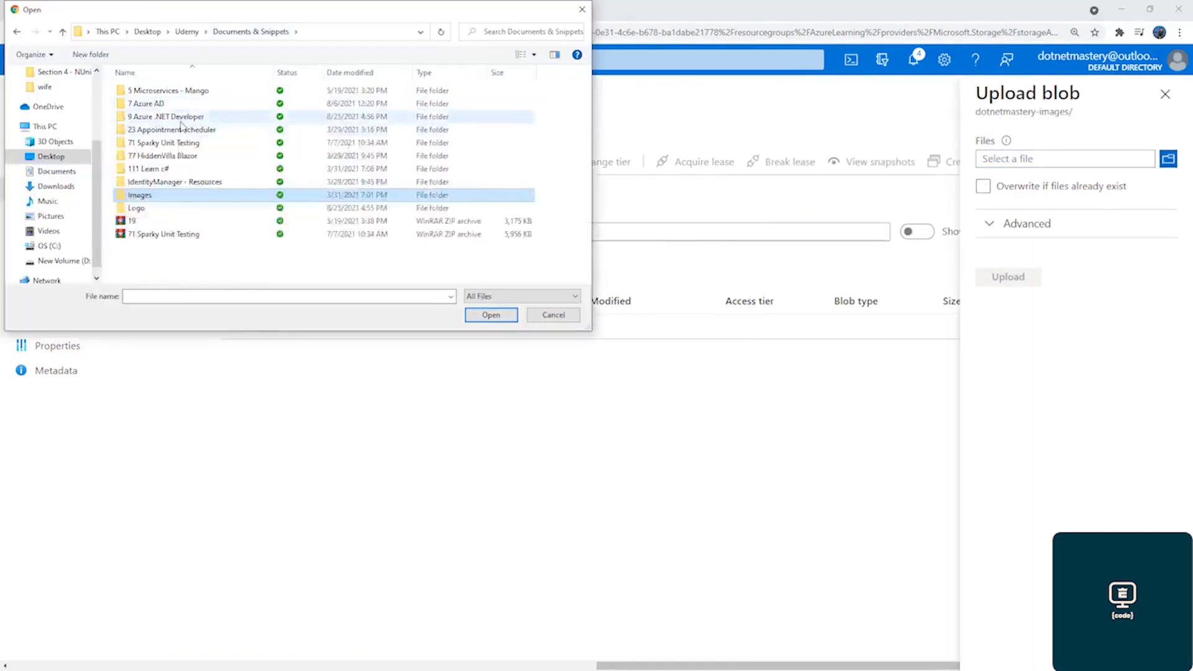
double_click(205, 116)
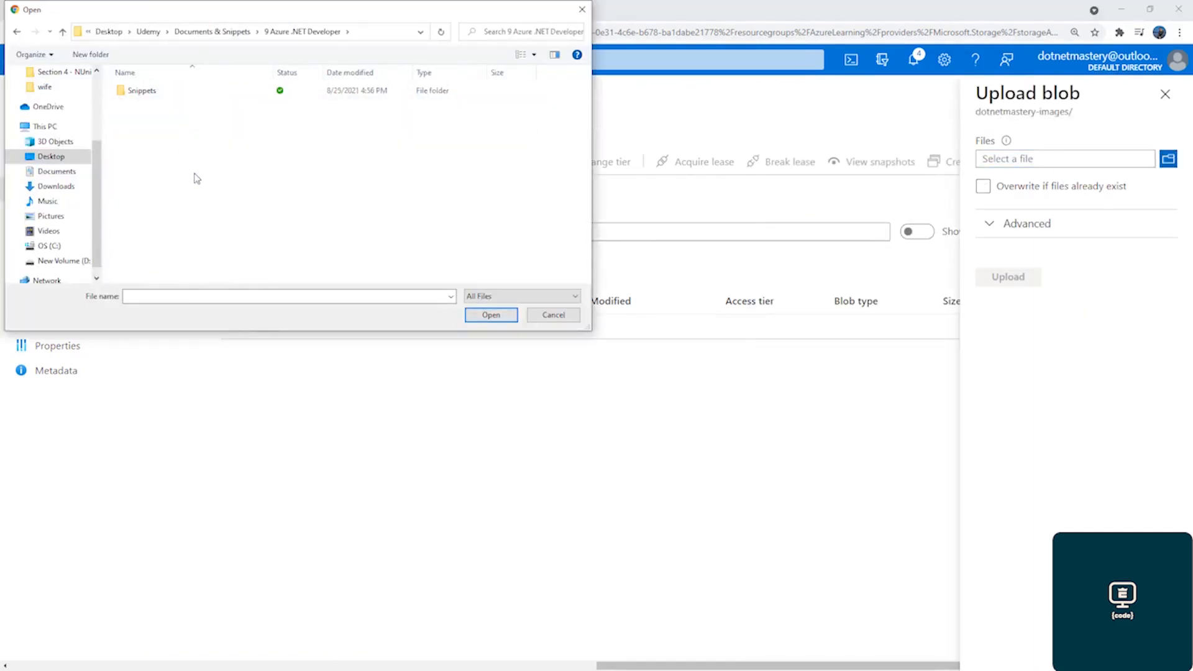
double_click(172, 91)
double_click(169, 90)
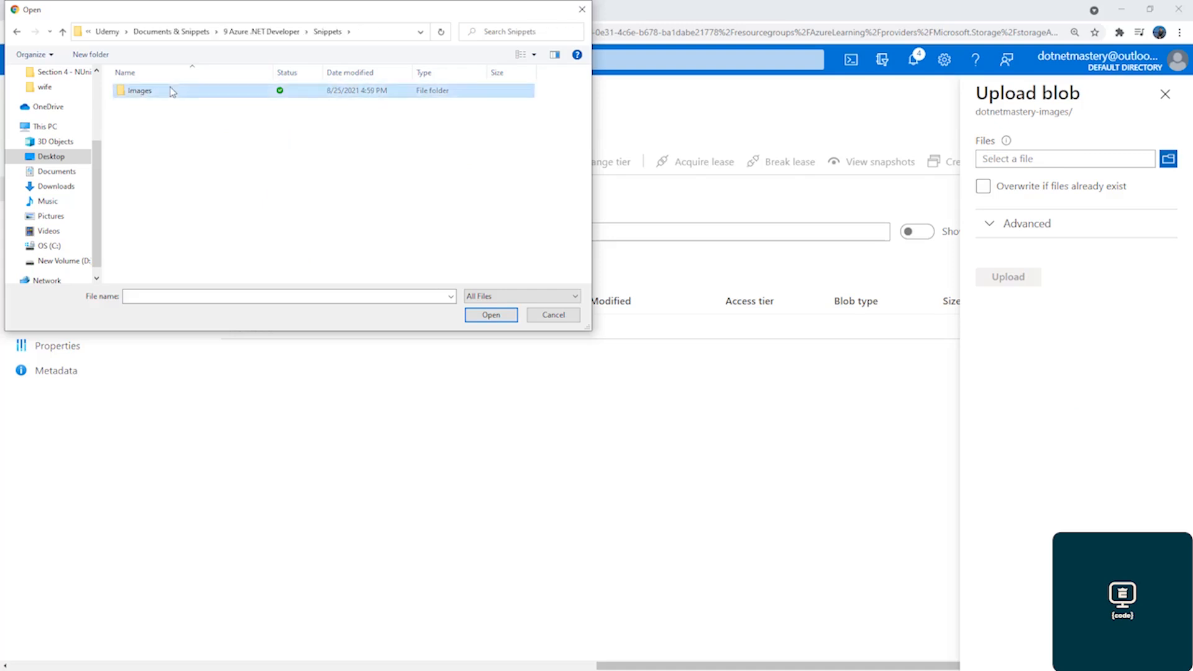
double_click(166, 111)
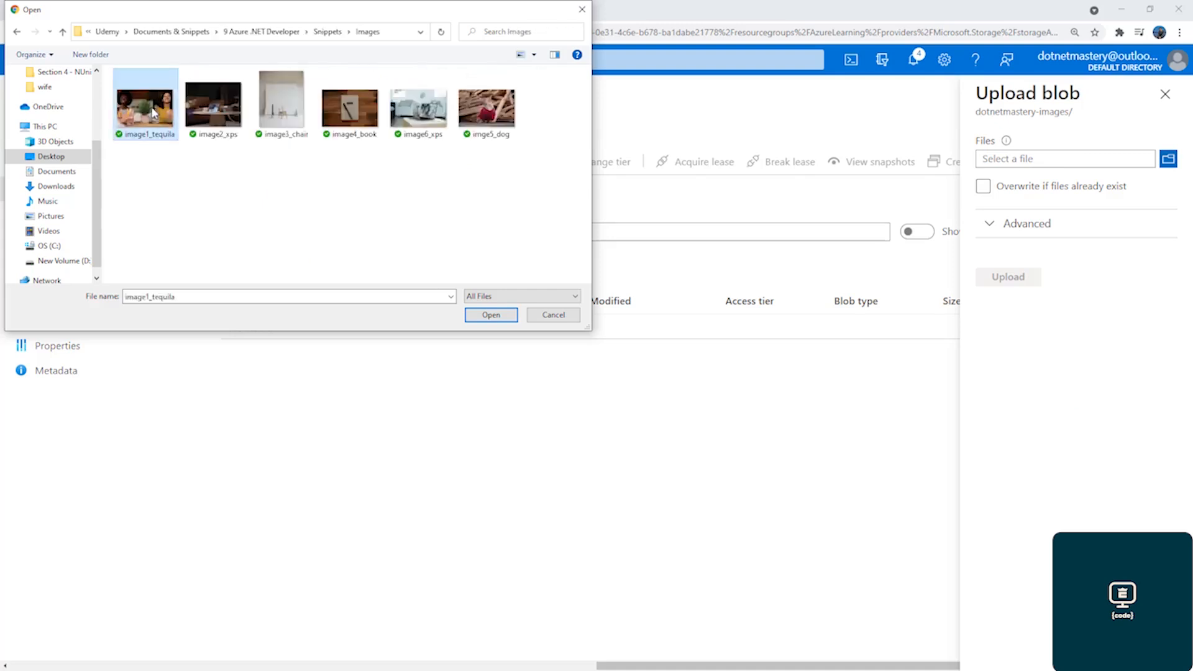
left_click(1017, 283)
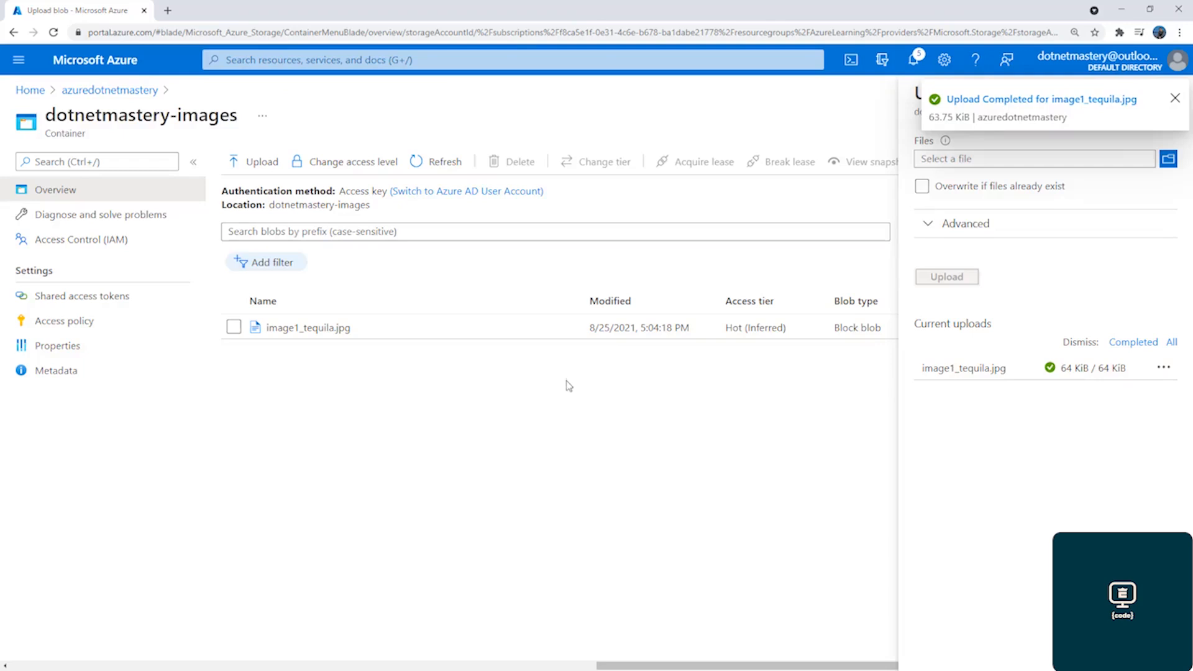
Open the image1_tequila.jpg blob and view its image preview, versions and overview properties
left_click(1174, 100)
left_click(1175, 101)
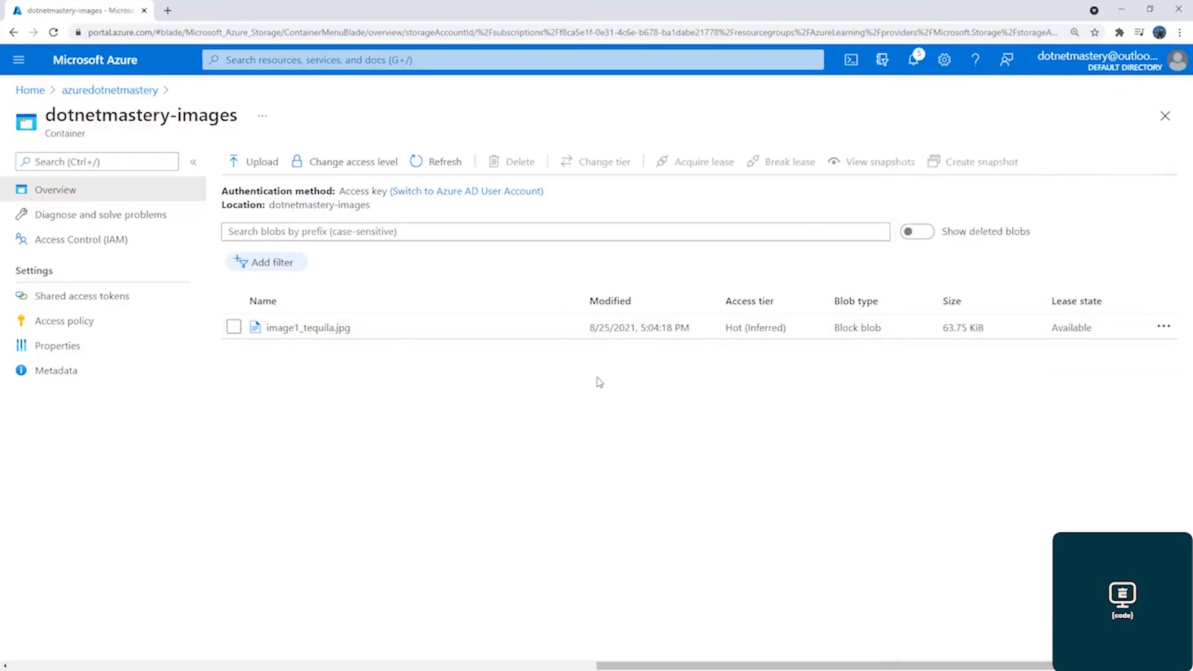
left_click(290, 330)
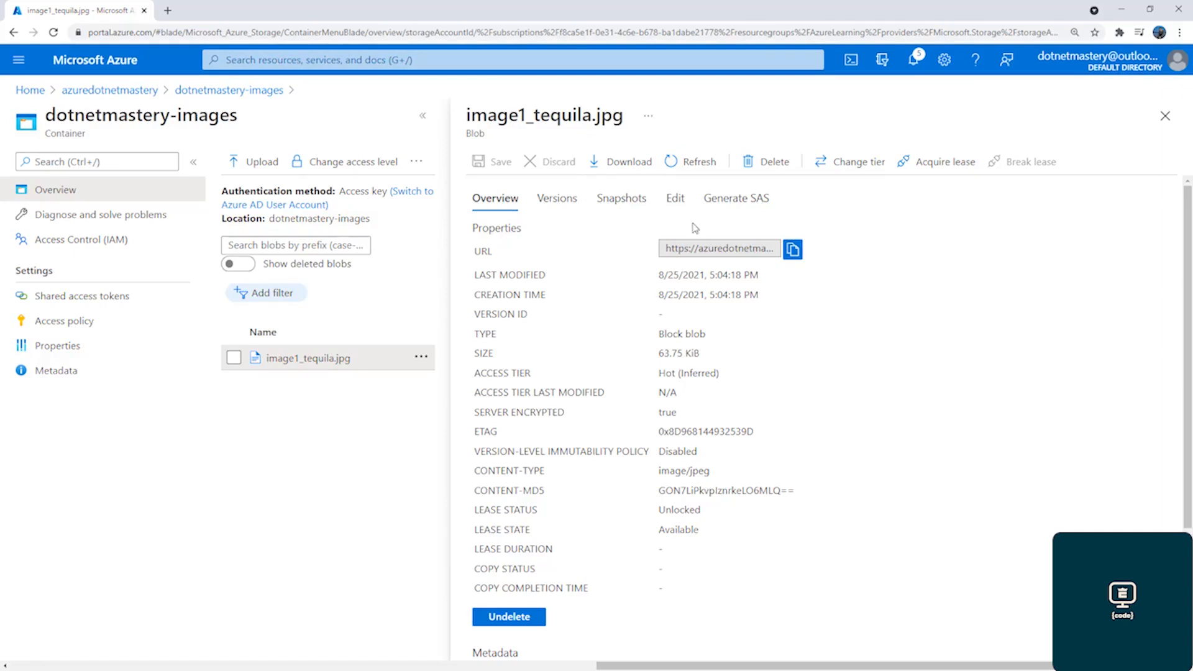
left_click(677, 198)
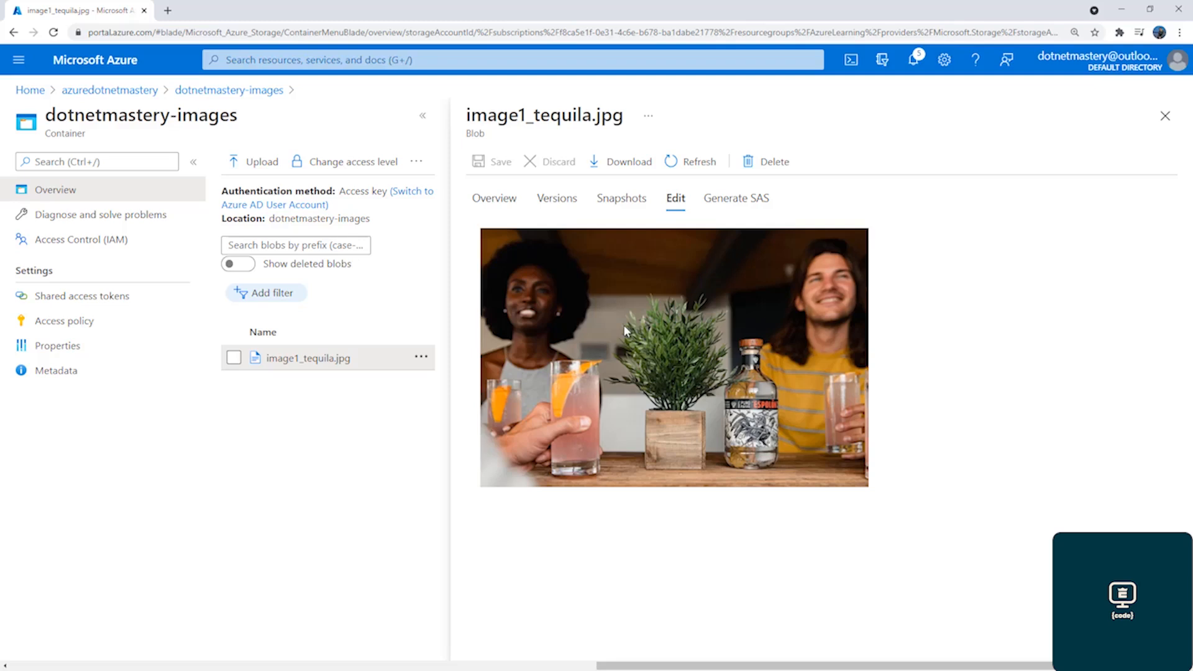
left_click(556, 199)
left_click(504, 202)
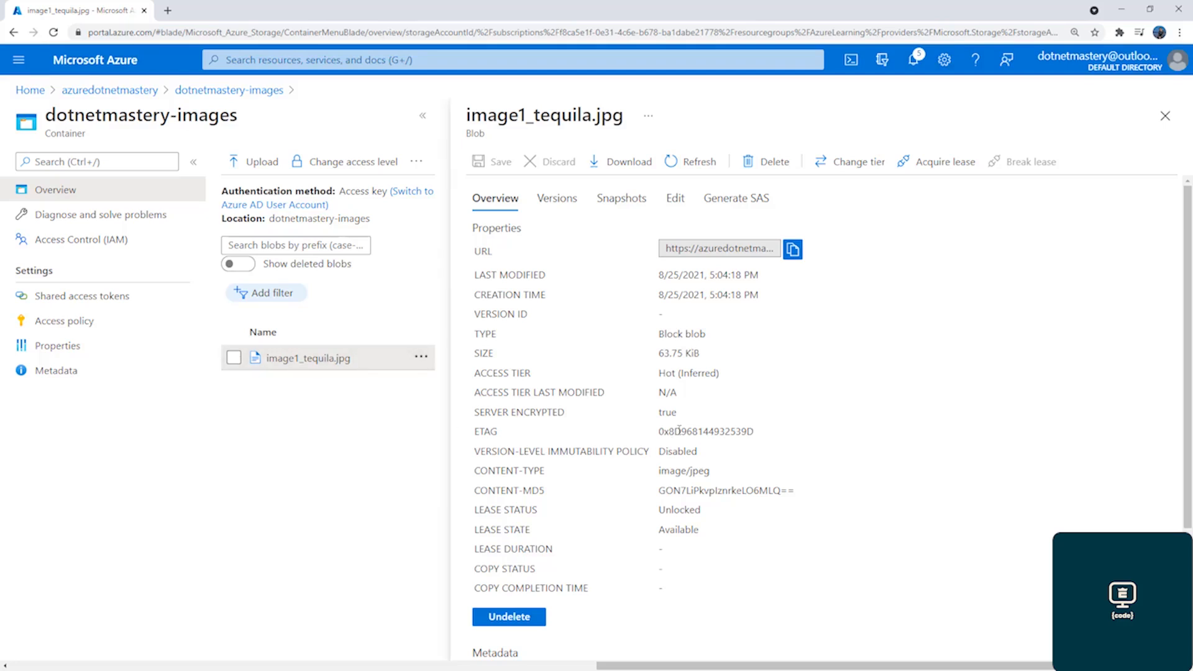
Copy the image1_tequila.jpg blob URL and open it in a new browser tab to test anonymous access
left_click(793, 250)
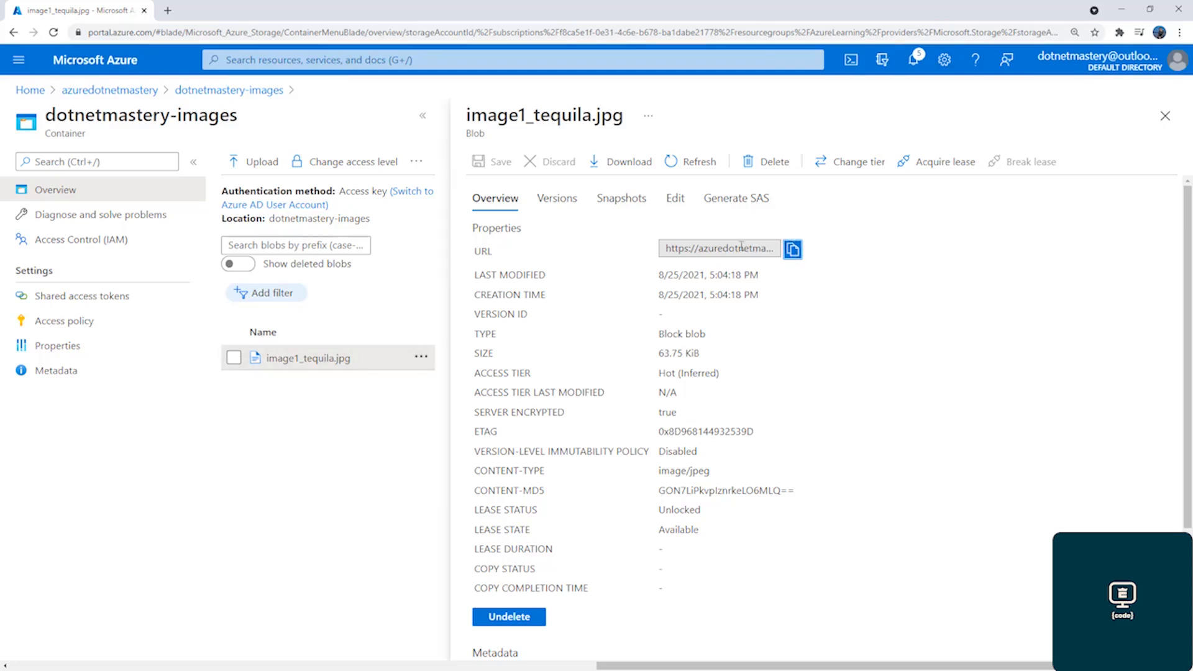
left_click(169, 13)
key("ctrl+v")
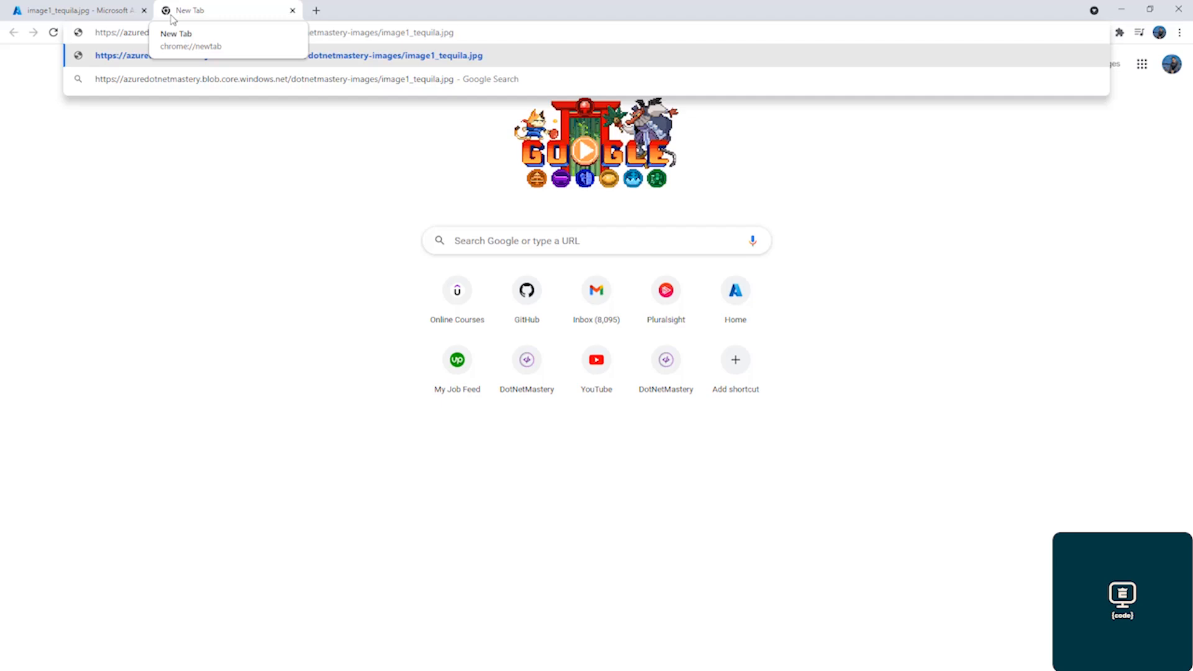
key("Return")
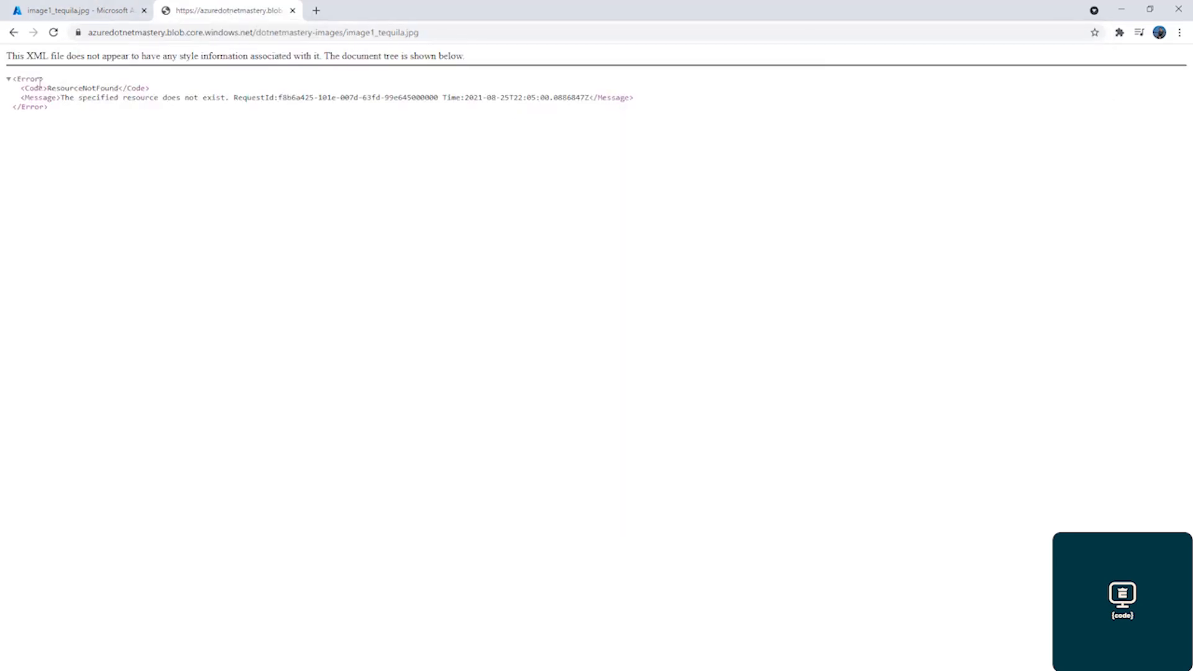
left_click(105, 10)
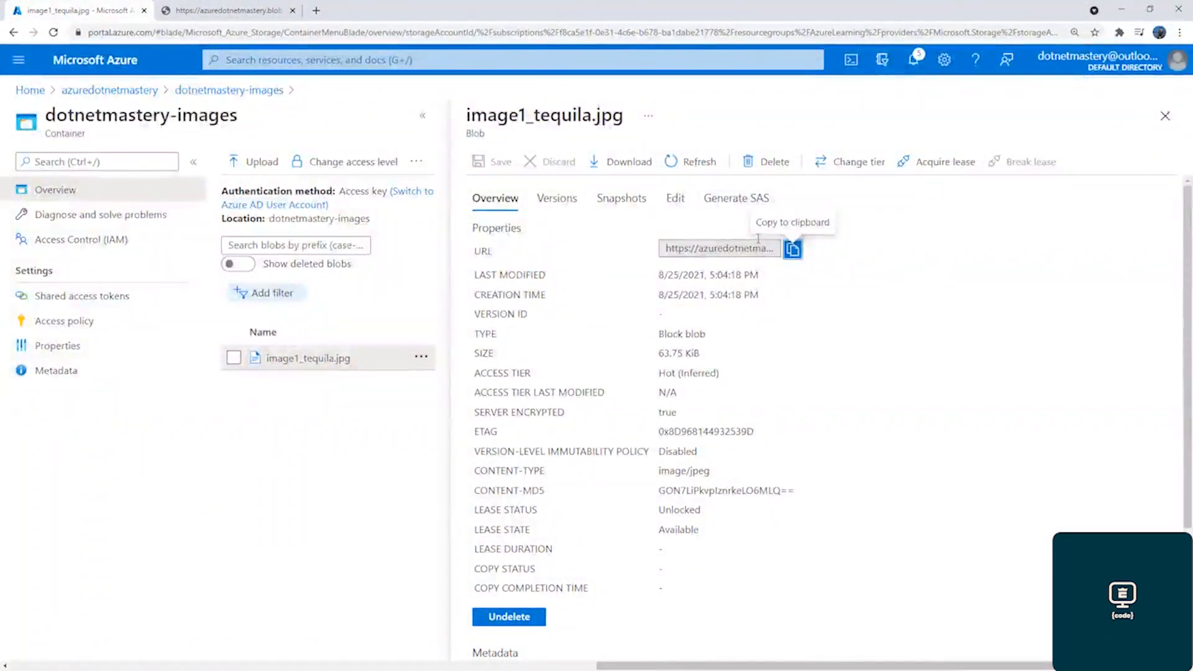
left_click(261, 10)
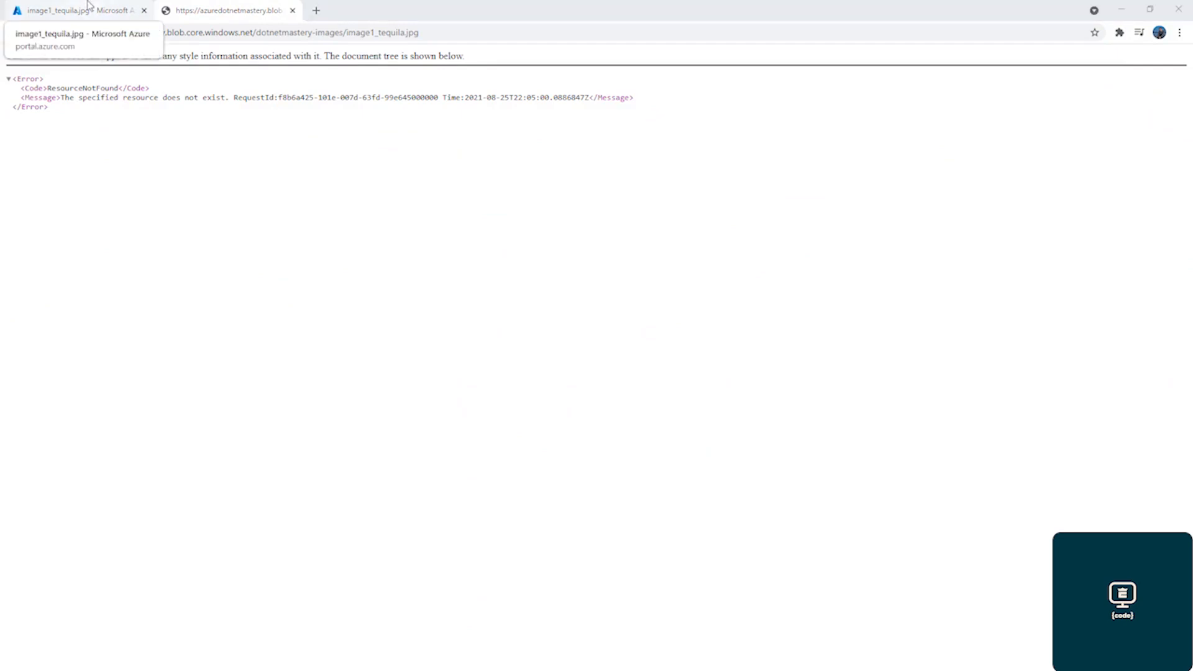
left_click(87, 8)
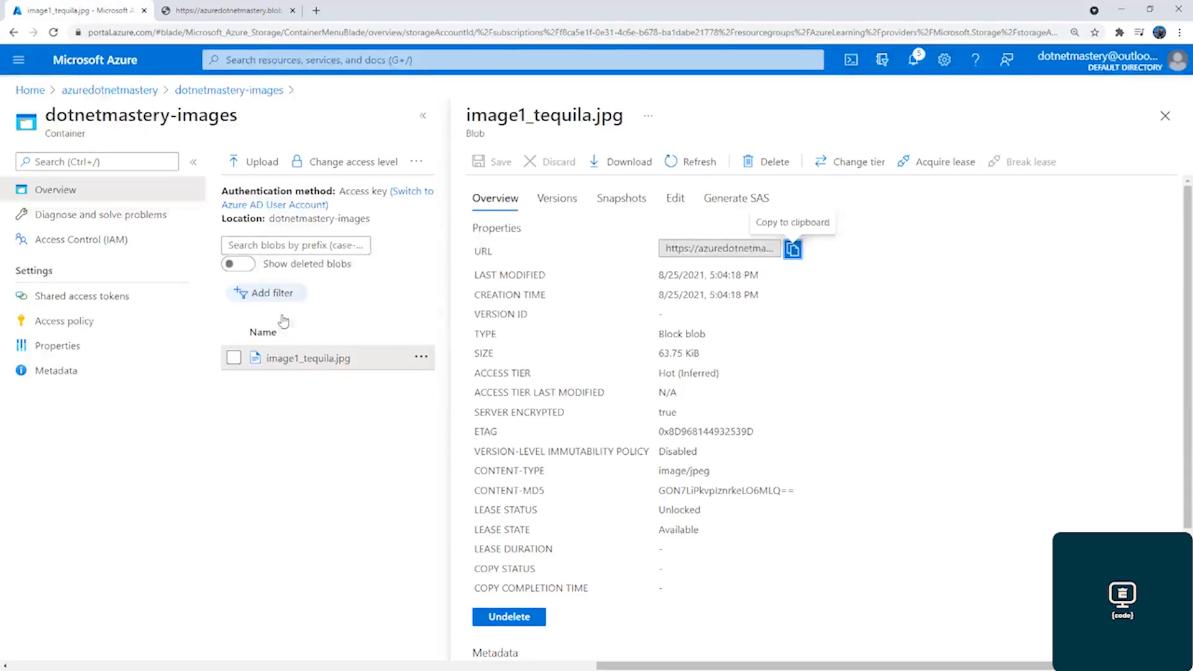
Change the dotnetmastery-images container's public access level to Blob (anonymous read access for blobs only)
left_click(1165, 116)
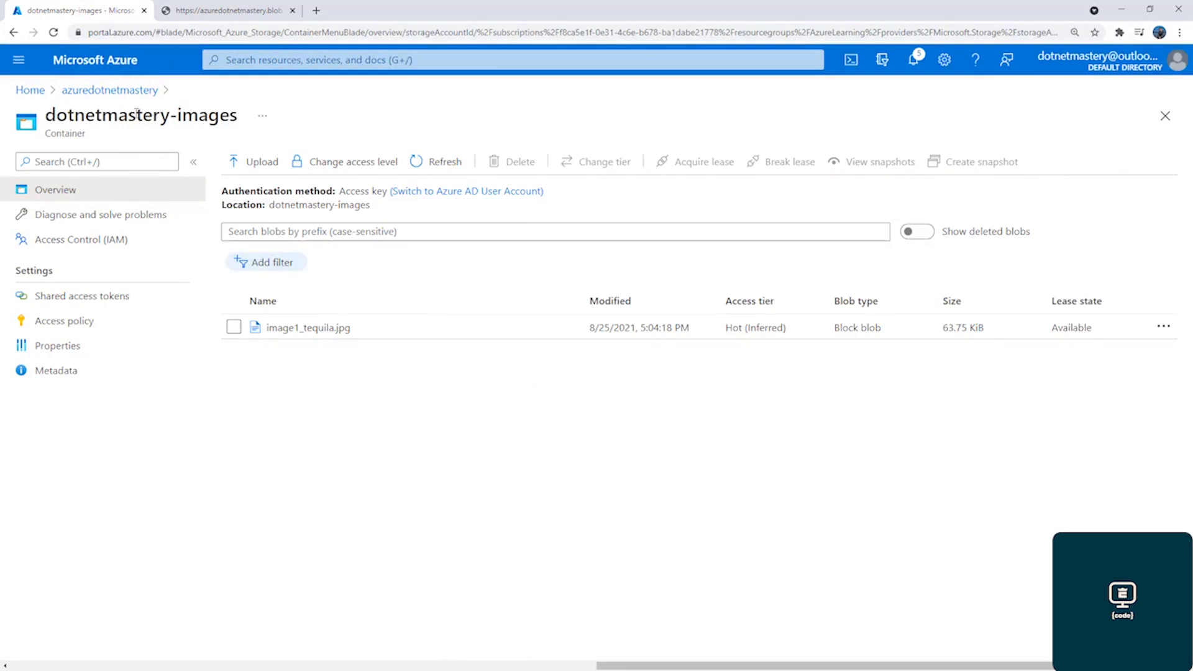
left_click(338, 166)
left_click(350, 266)
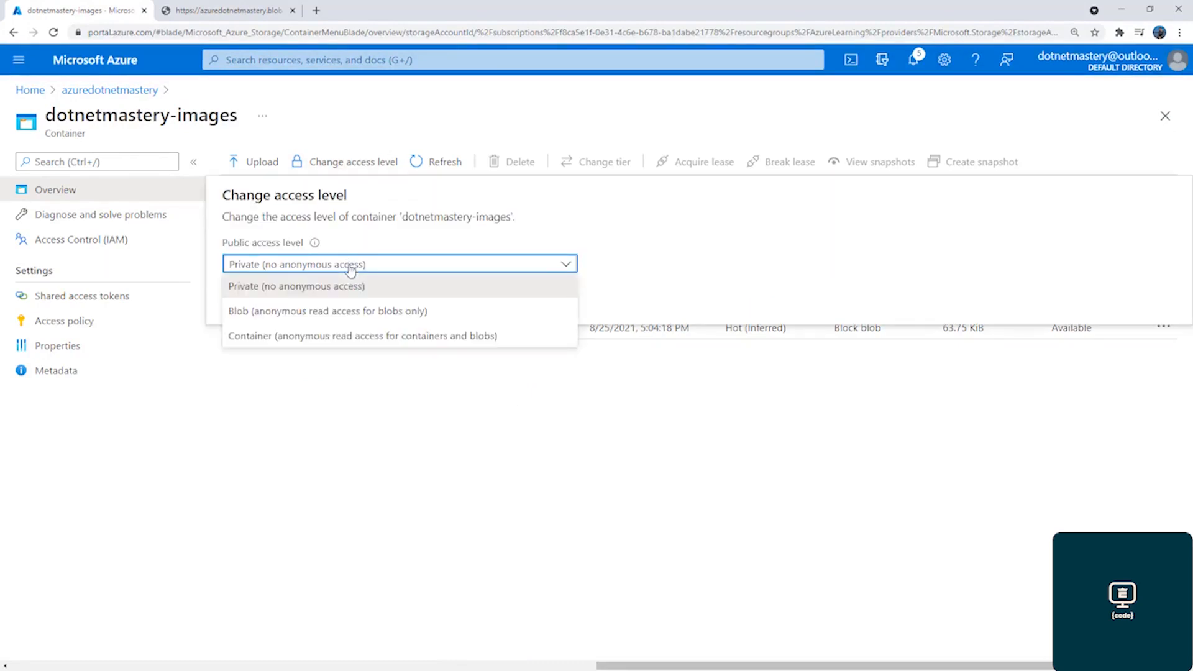
left_click(333, 310)
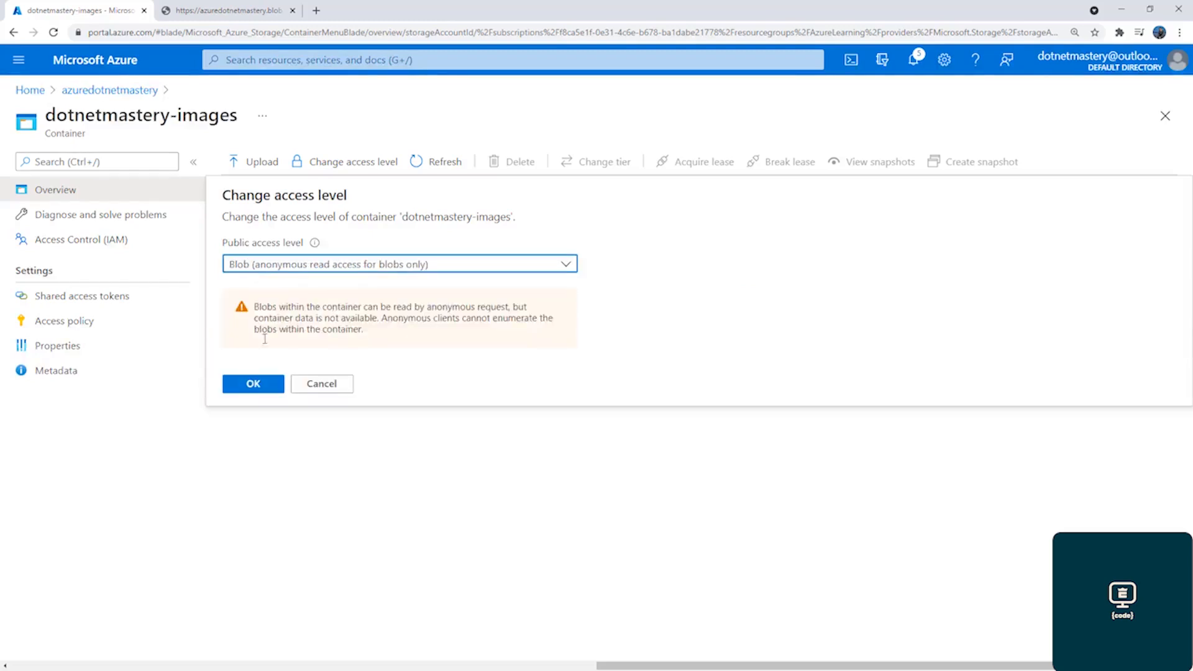
left_click(251, 384)
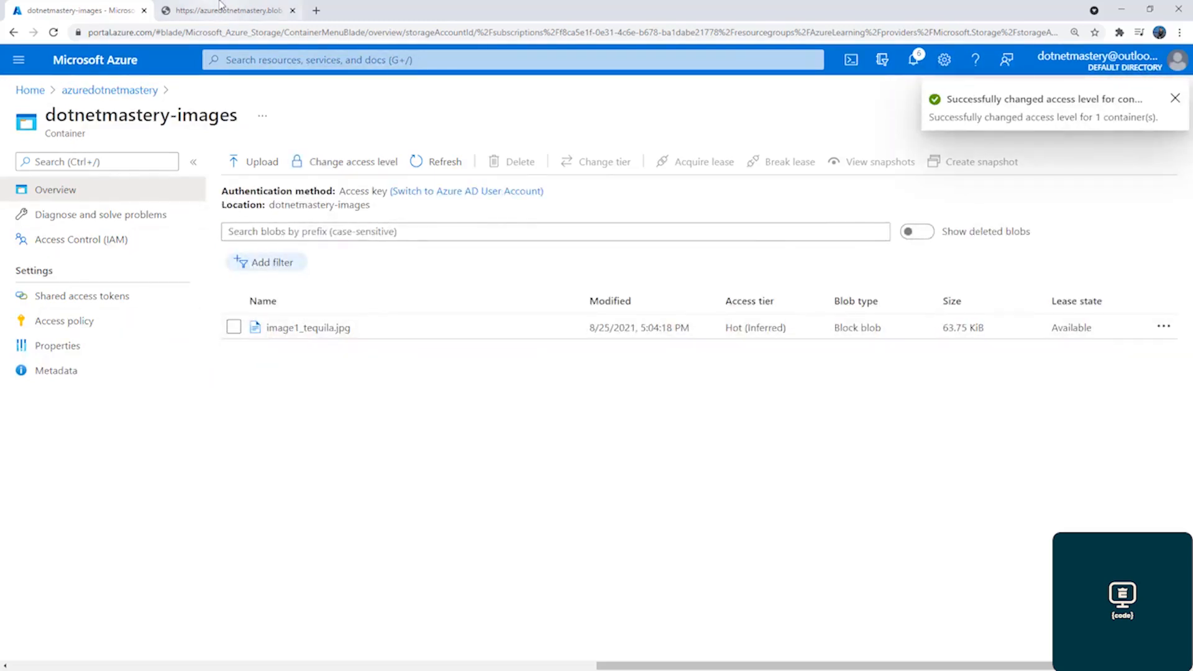
Reload the image1_tequila.jpg URL to check public access, and return to the container in the Azure portal
left_click(189, 18)
left_click(53, 32)
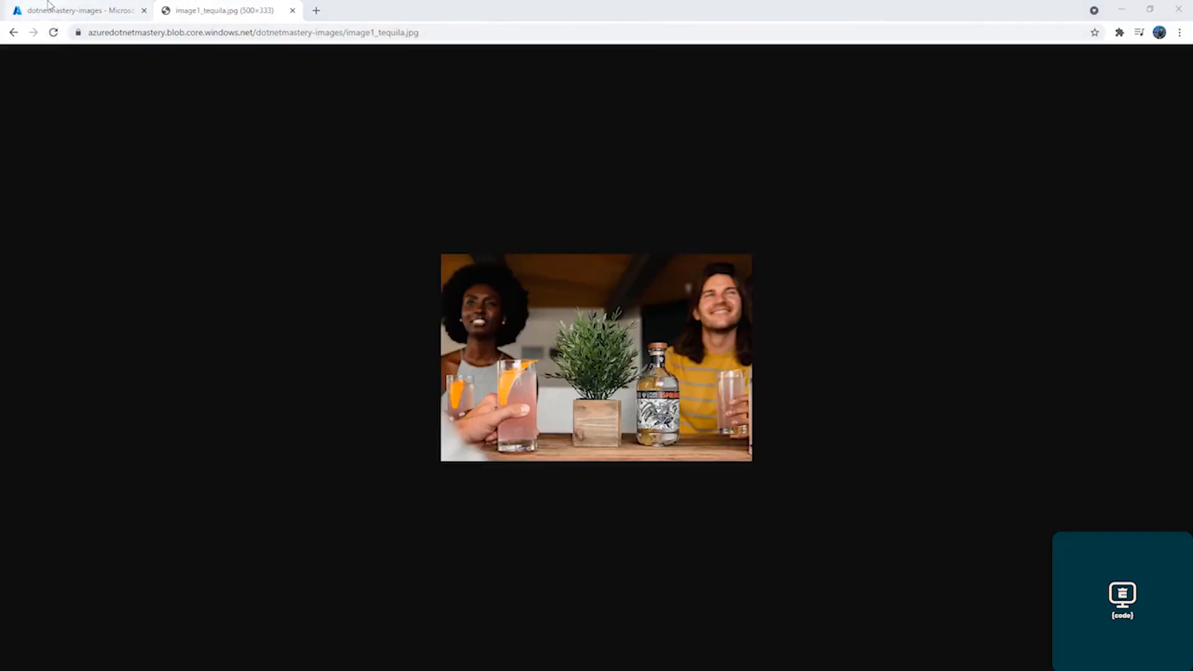
left_click(75, 11)
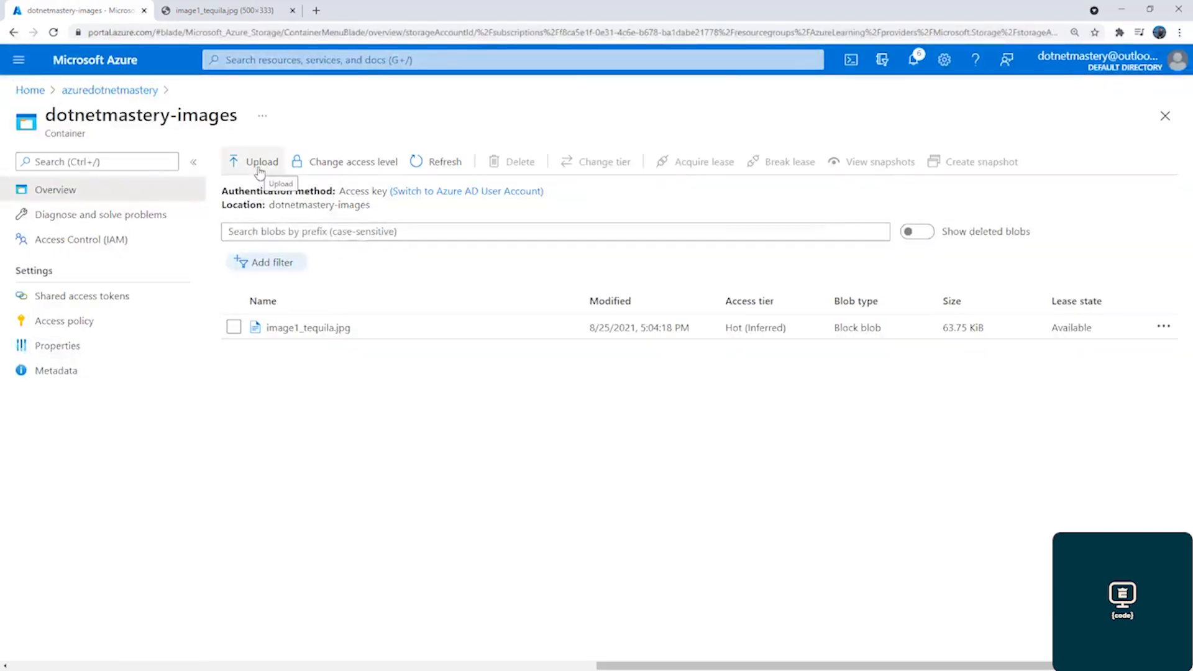
Start a new blob upload to the container and choose image2_xps.jpg from the Images folder
left_click(259, 165)
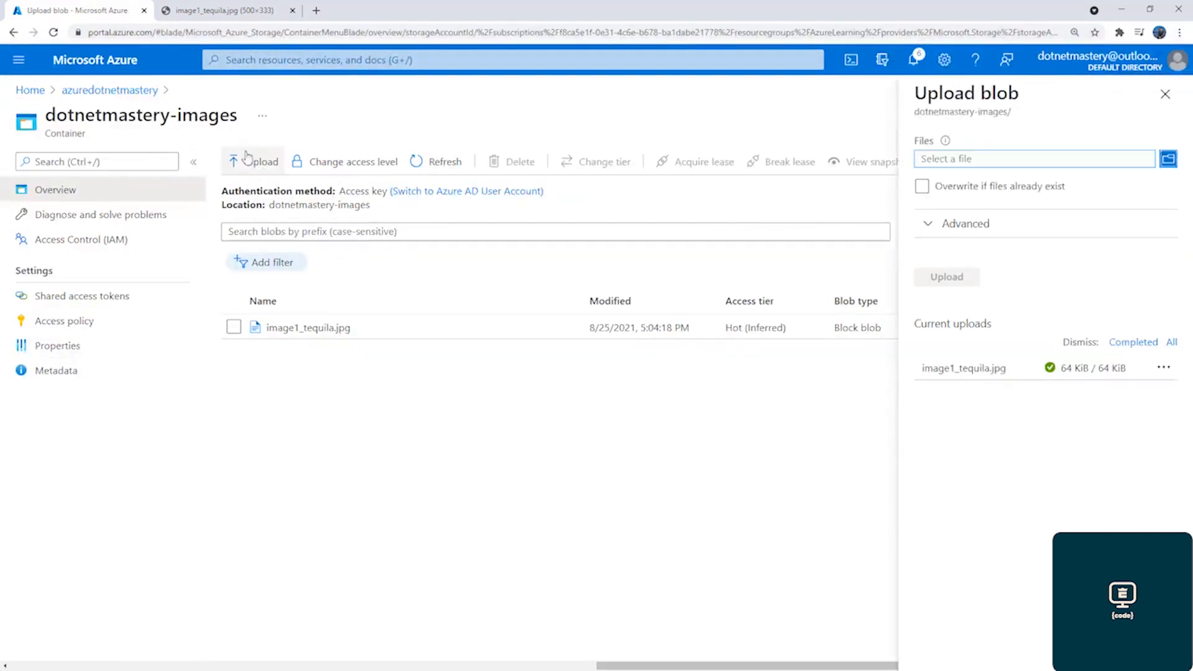
left_click(974, 159)
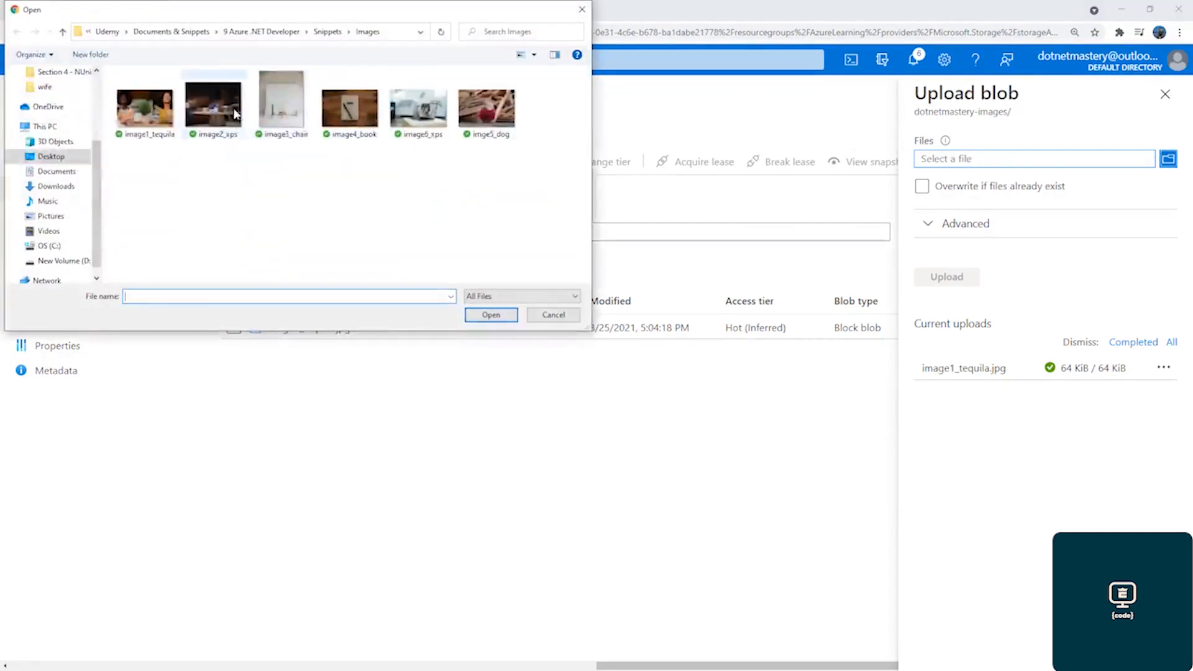
double_click(224, 127)
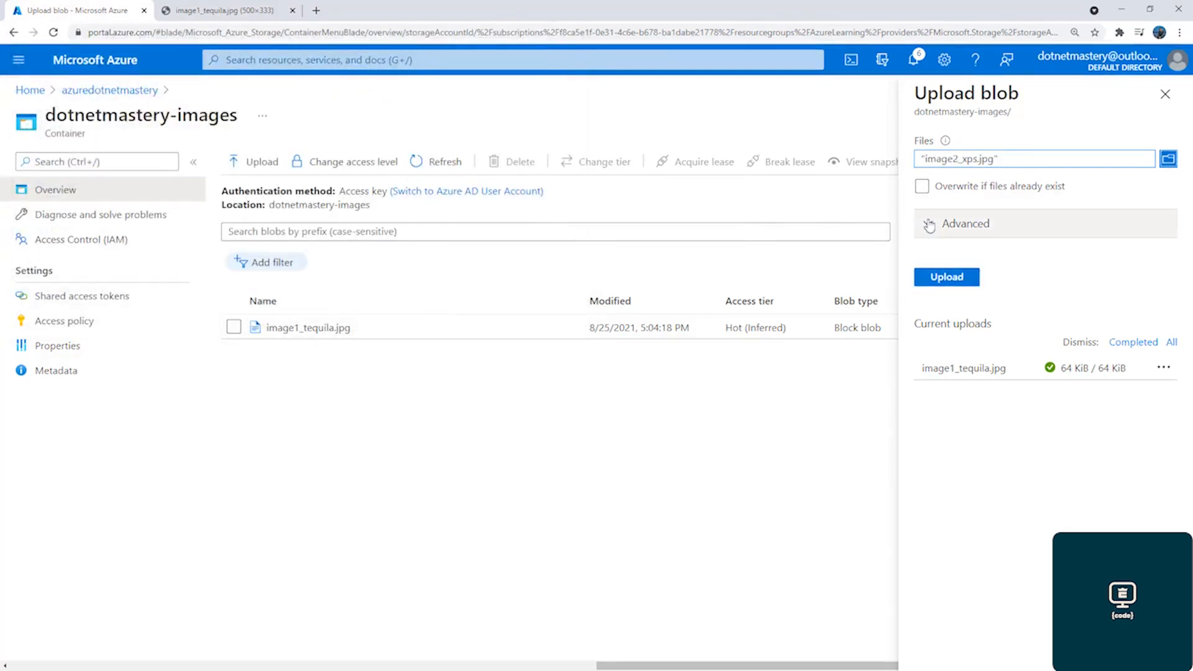
Review the advanced upload choices for blob type and access tier, keeping Block blob and Hot (Inferred)
left_click(929, 225)
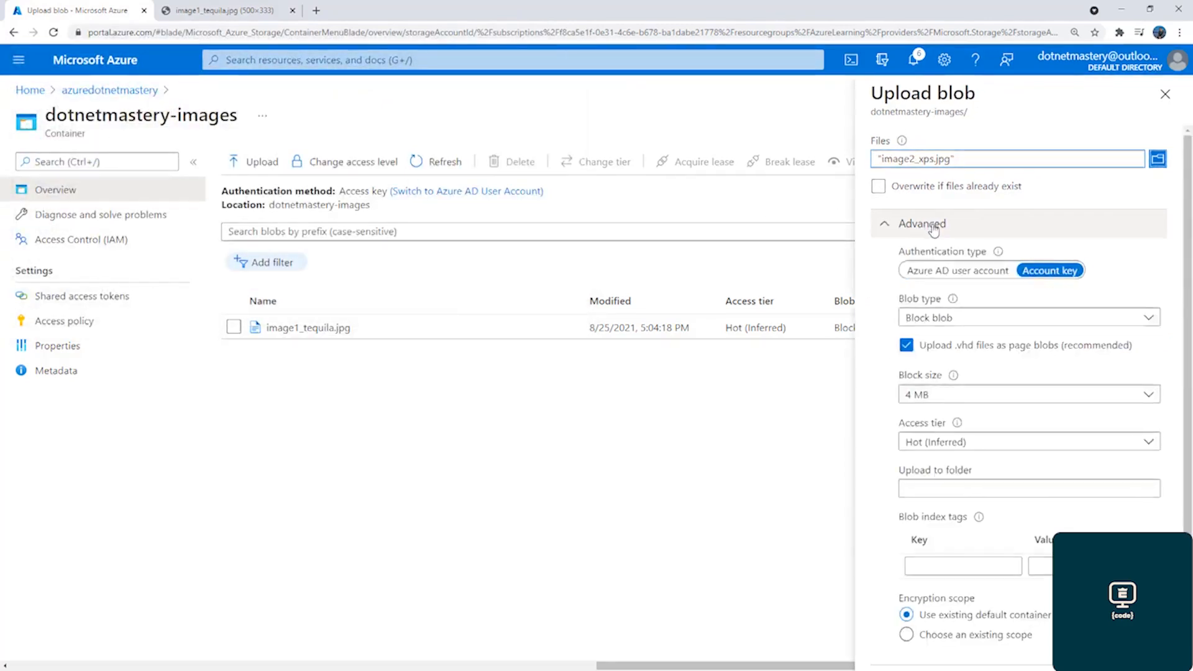
left_click(943, 318)
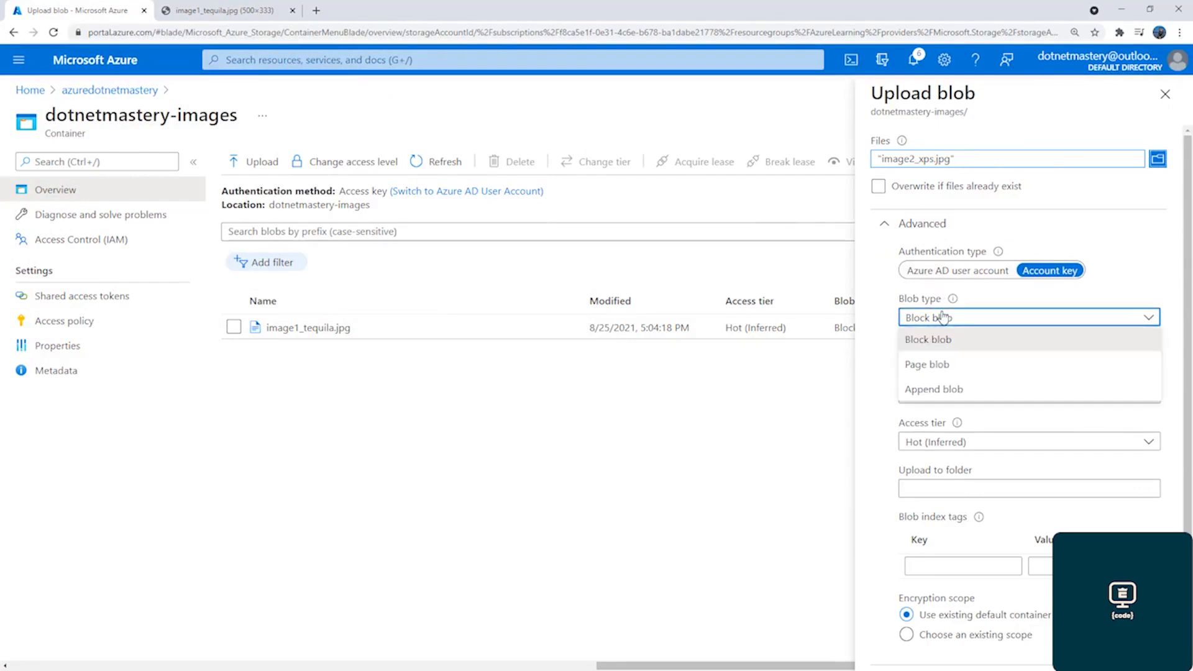
left_click(940, 348)
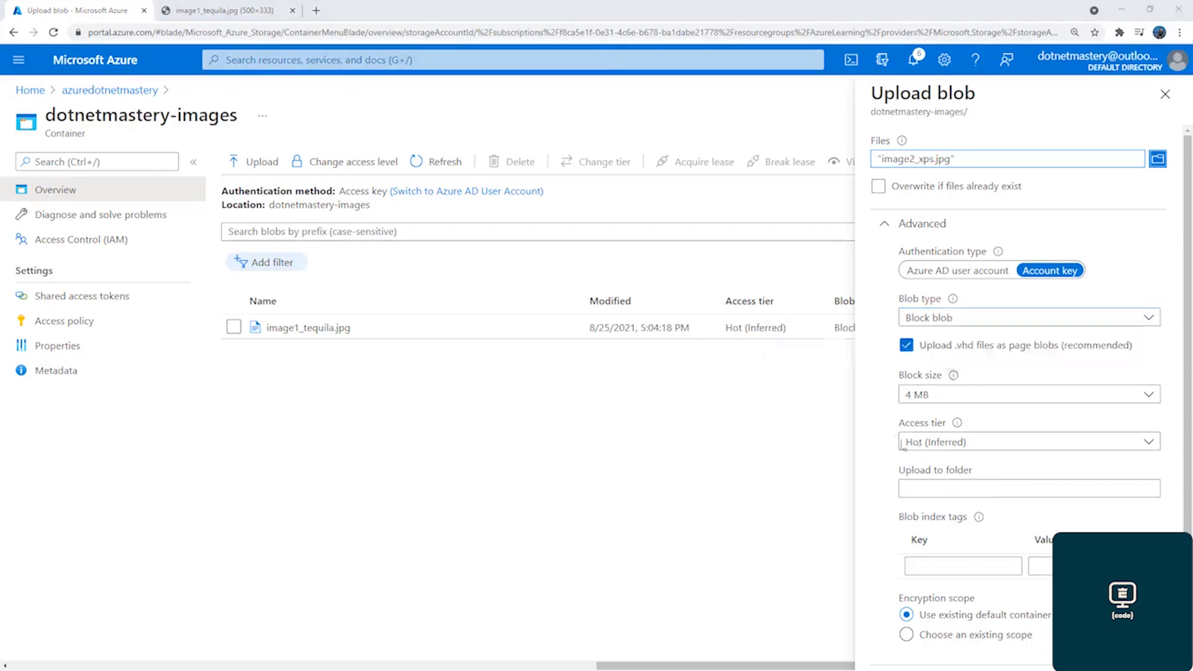
left_click(930, 447)
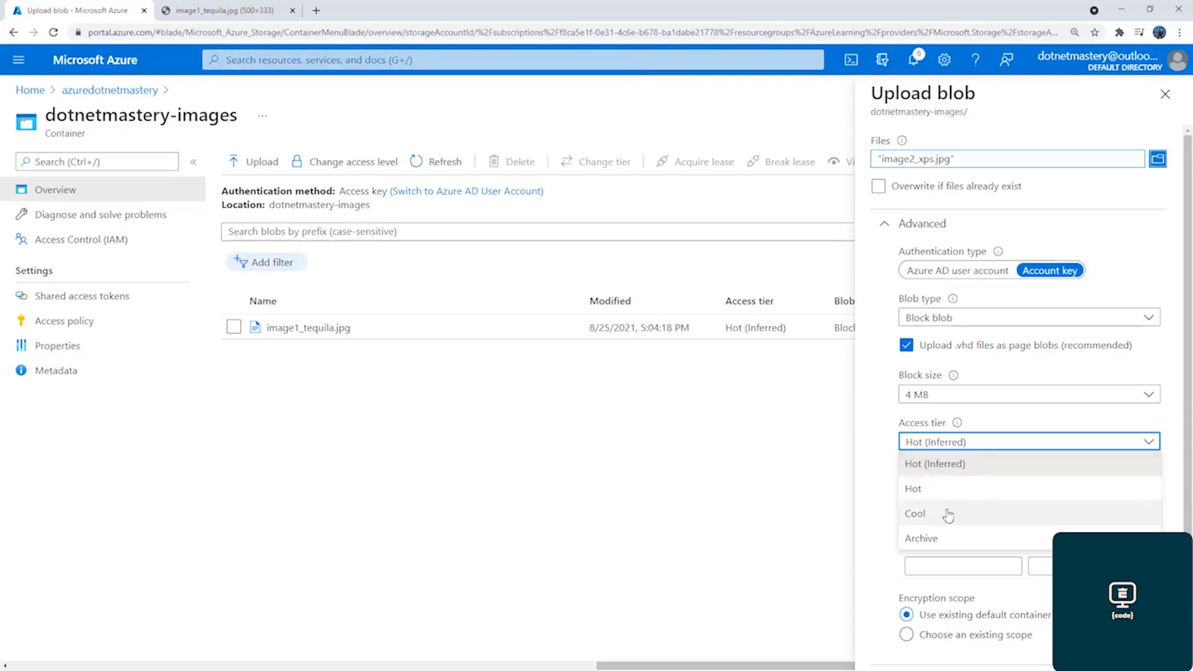
left_click(883, 519)
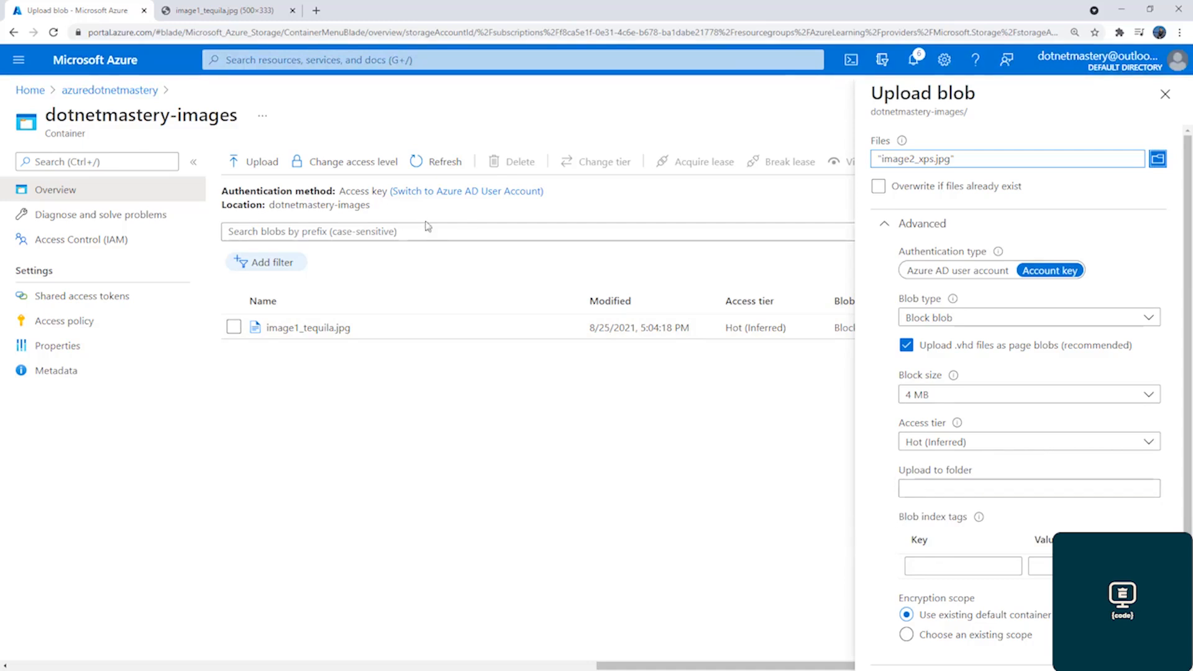
Set the destination folder to xps and upload image2_xps.jpg to the container
left_click(948, 488)
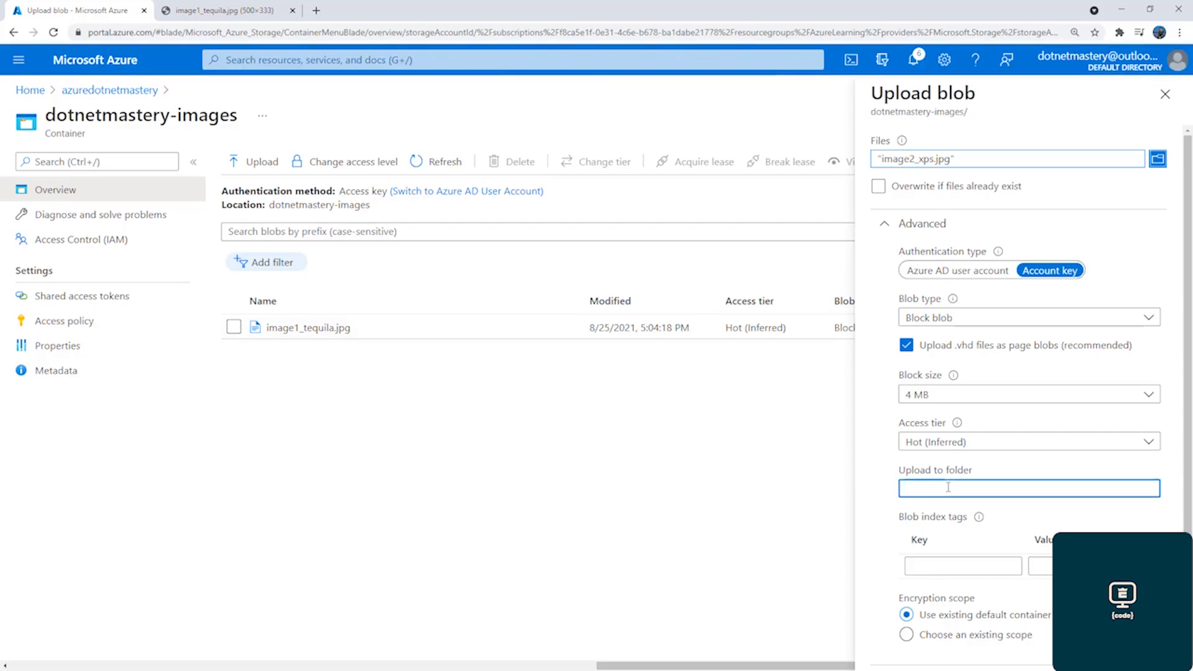
type("xps")
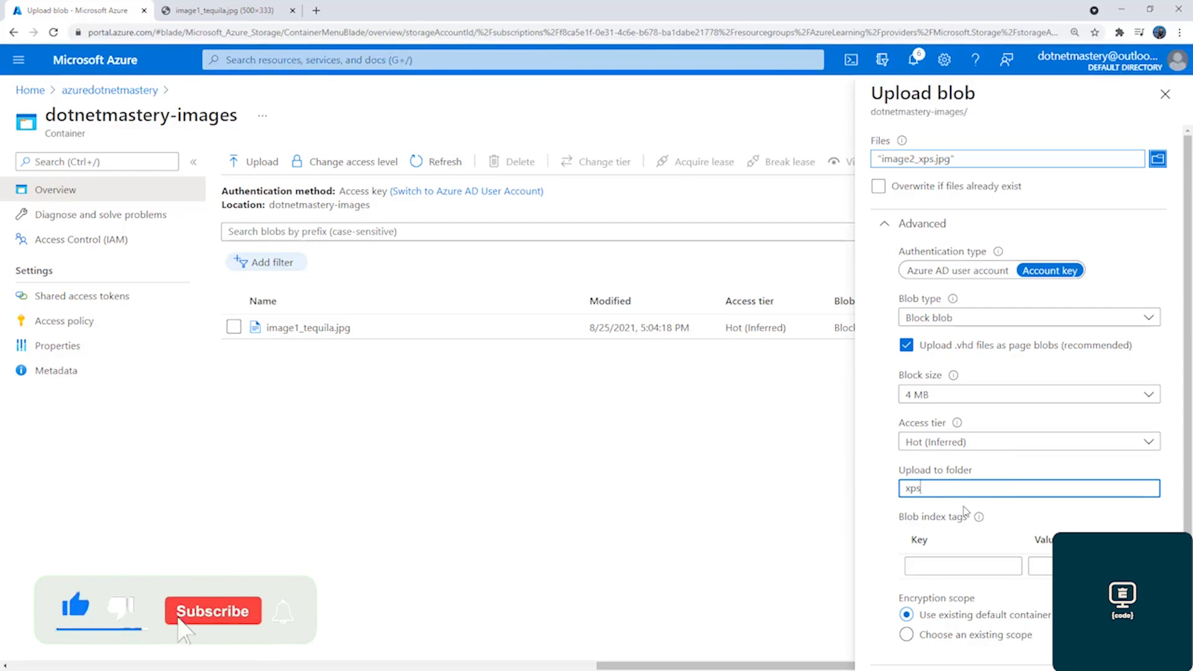
mouse_move(977, 519)
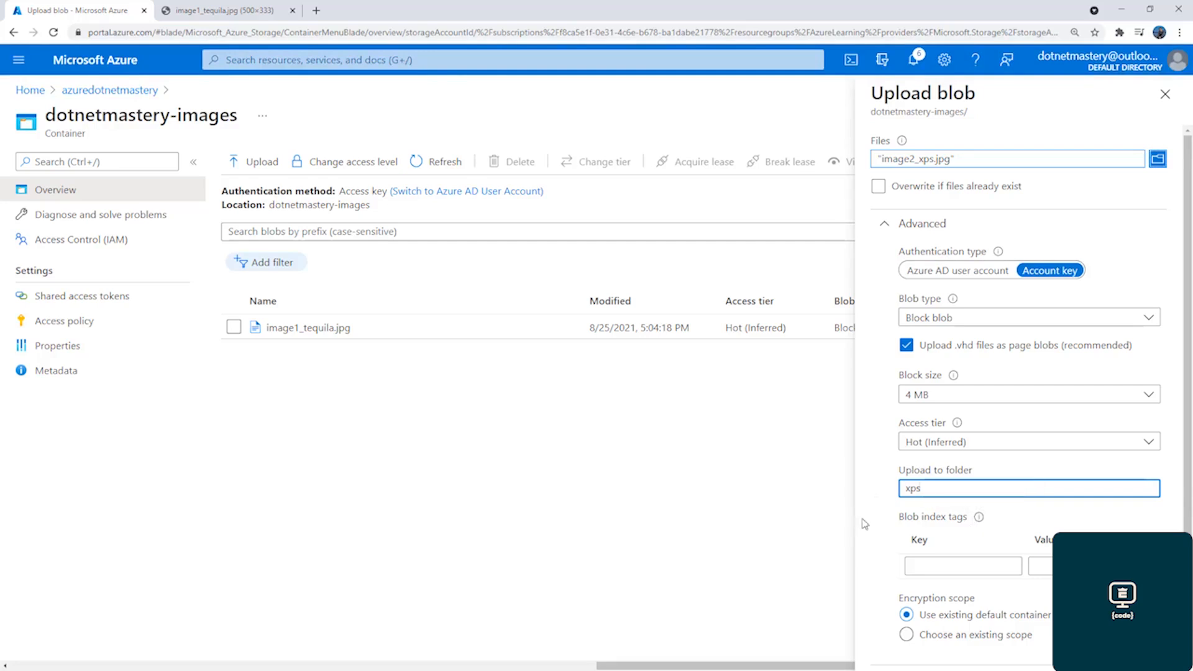
scroll(870, 522, "down", 3)
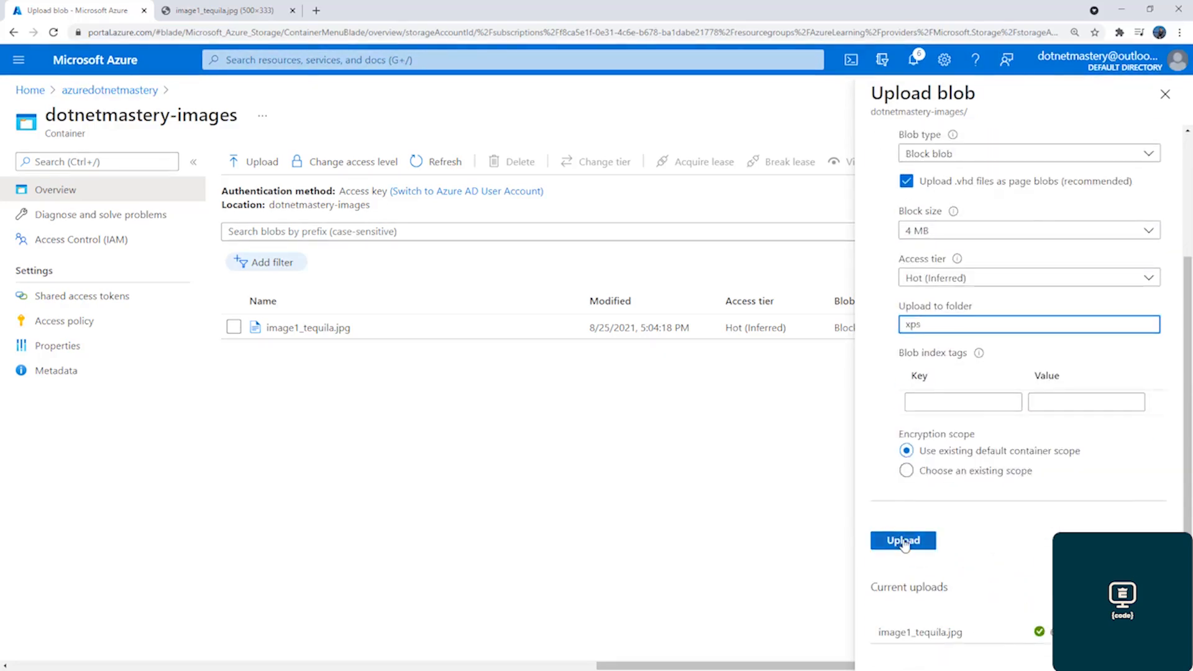
left_click(904, 541)
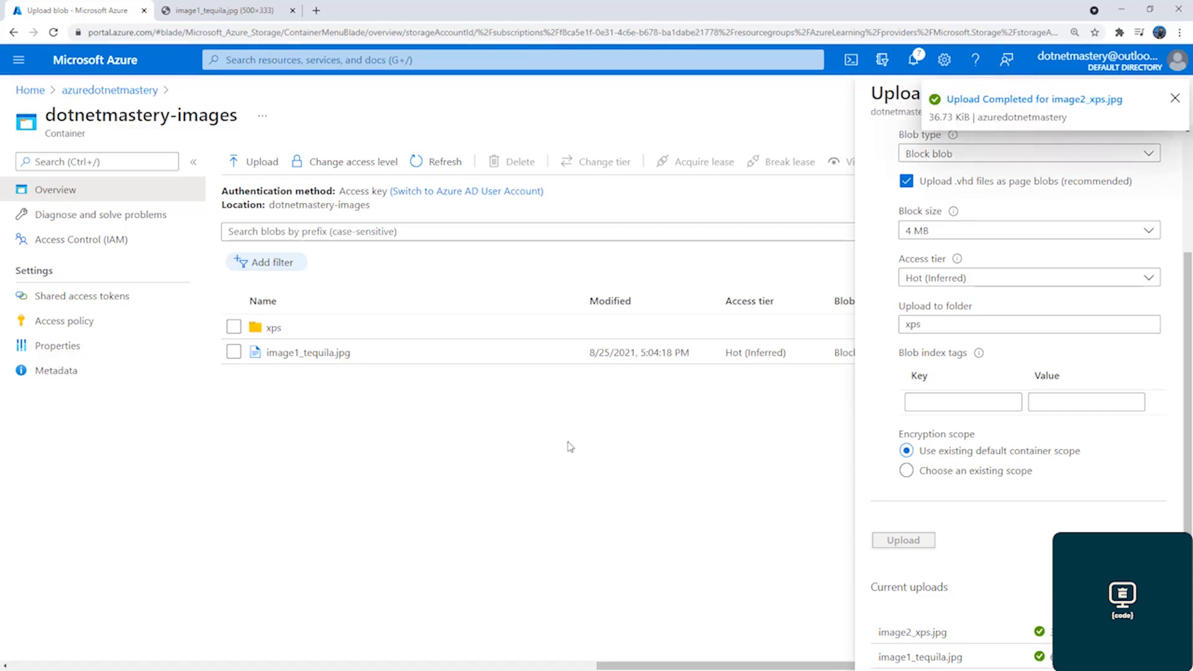
Open image2_xps.jpg inside the xps folder and examine its full blob name and properties
left_click(262, 330)
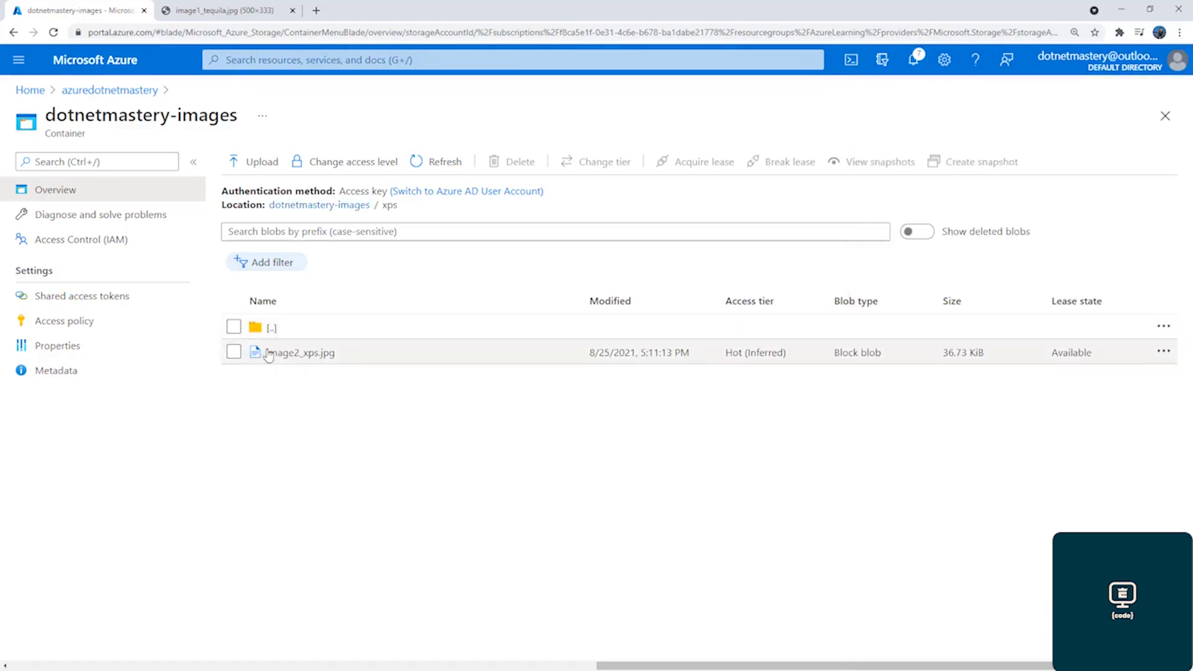
left_click(300, 352)
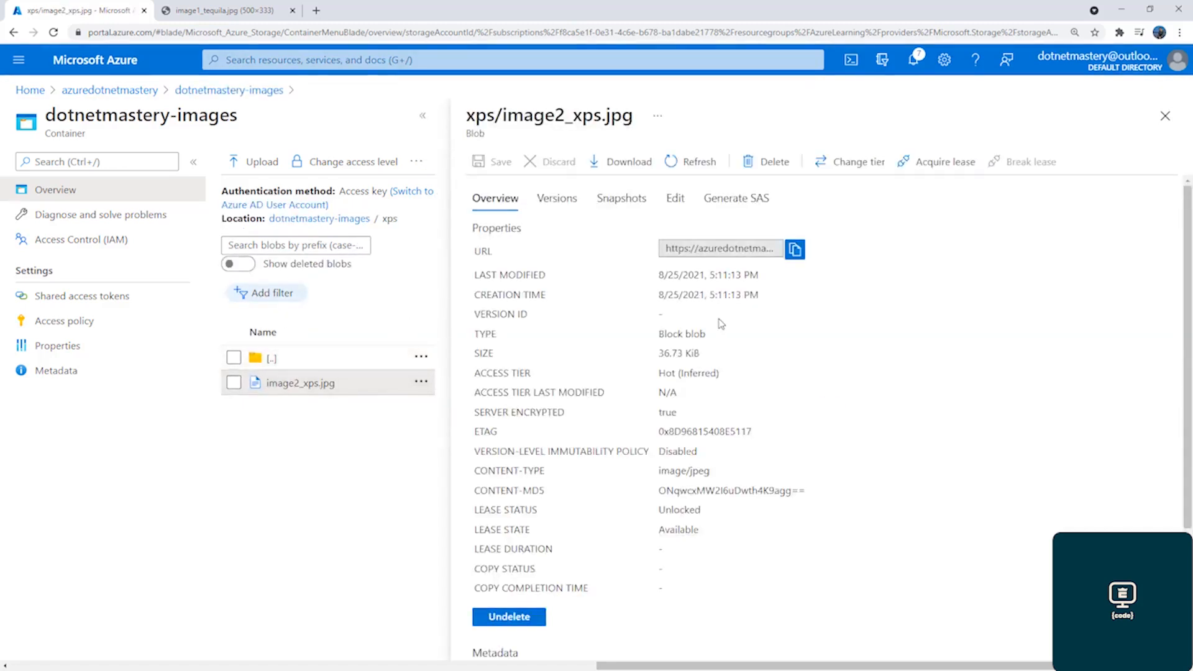
left_click_drag(469, 115, 645, 126)
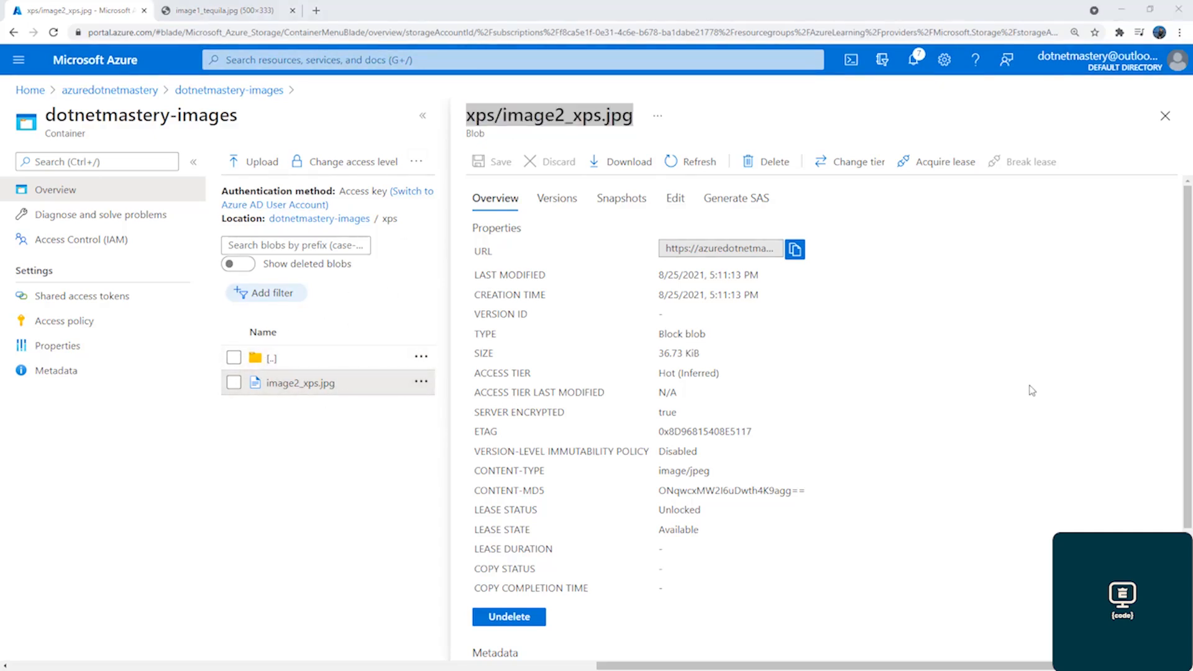
Copy the image2_xps.jpg blob URL, open it in a new browser tab, and highlight the storage account name in the address
left_click(796, 249)
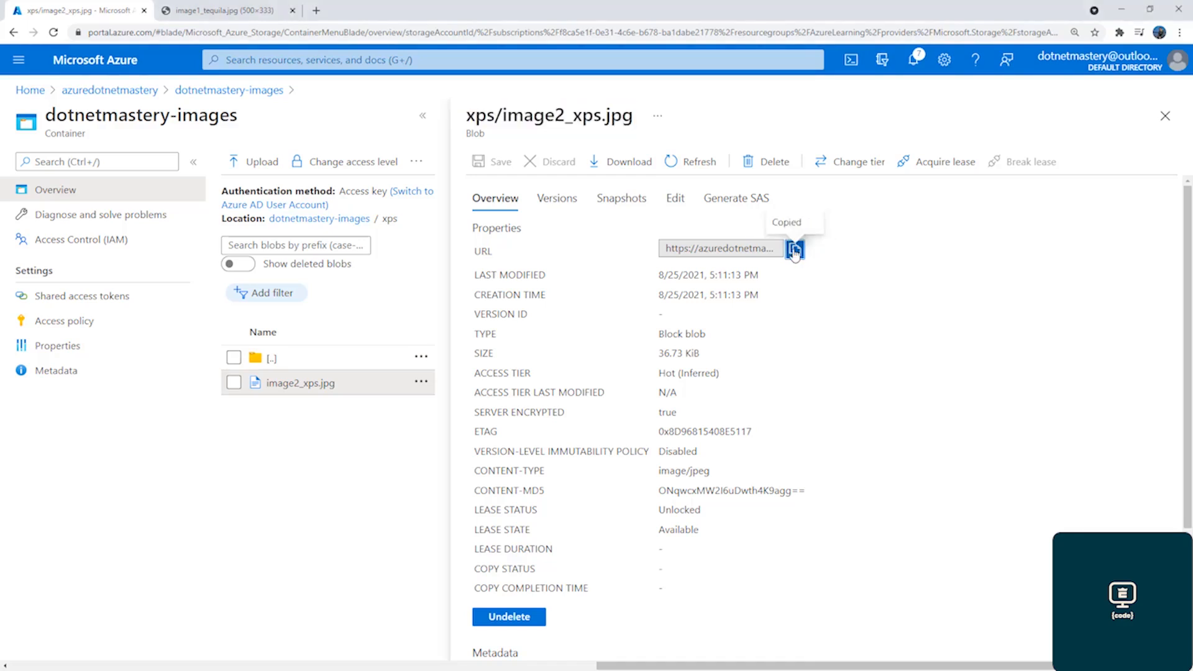
left_click(316, 10)
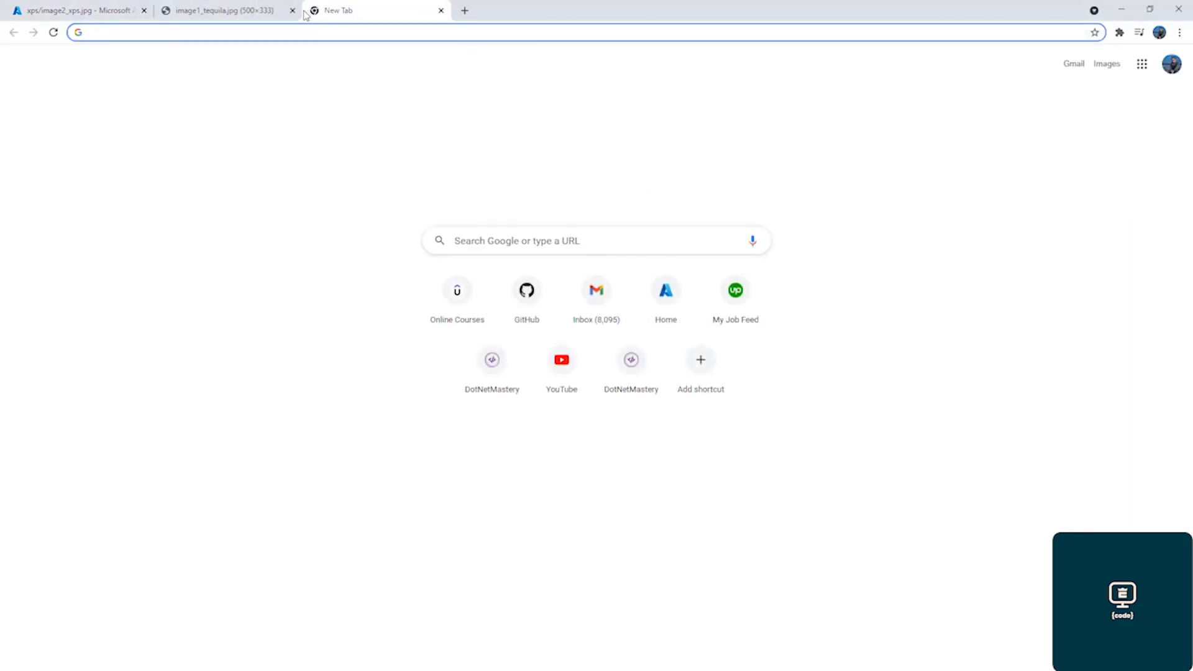
key("ctrl+v")
key("Return")
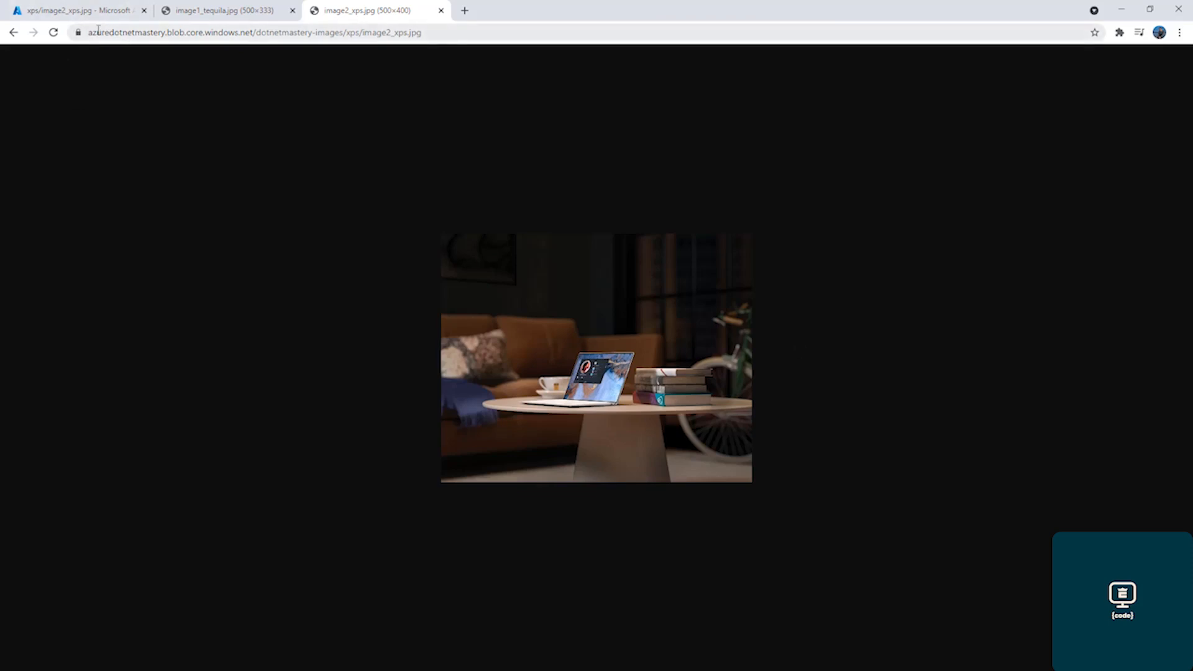
left_click_drag(87, 33, 165, 34)
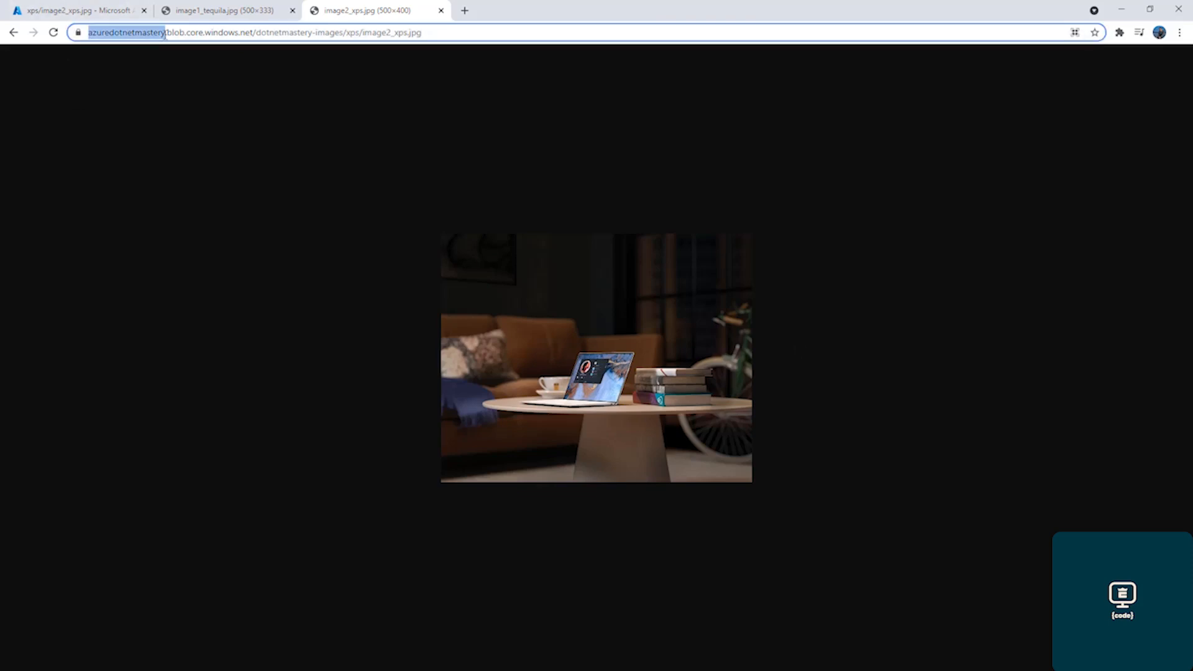